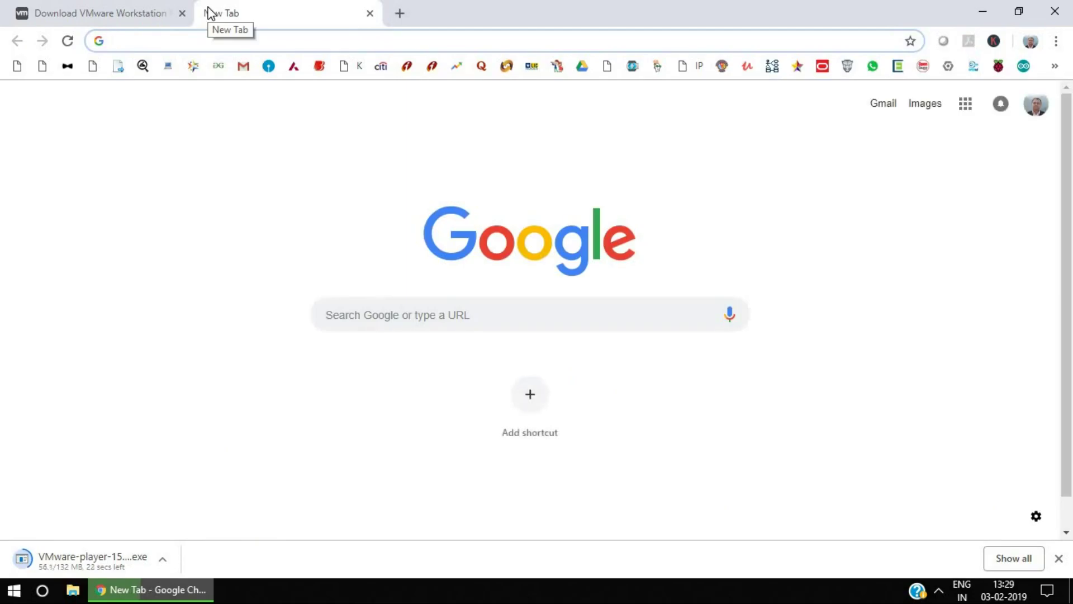
- Search Google for ubuntu and open the official Ubuntu website
click(479, 323)
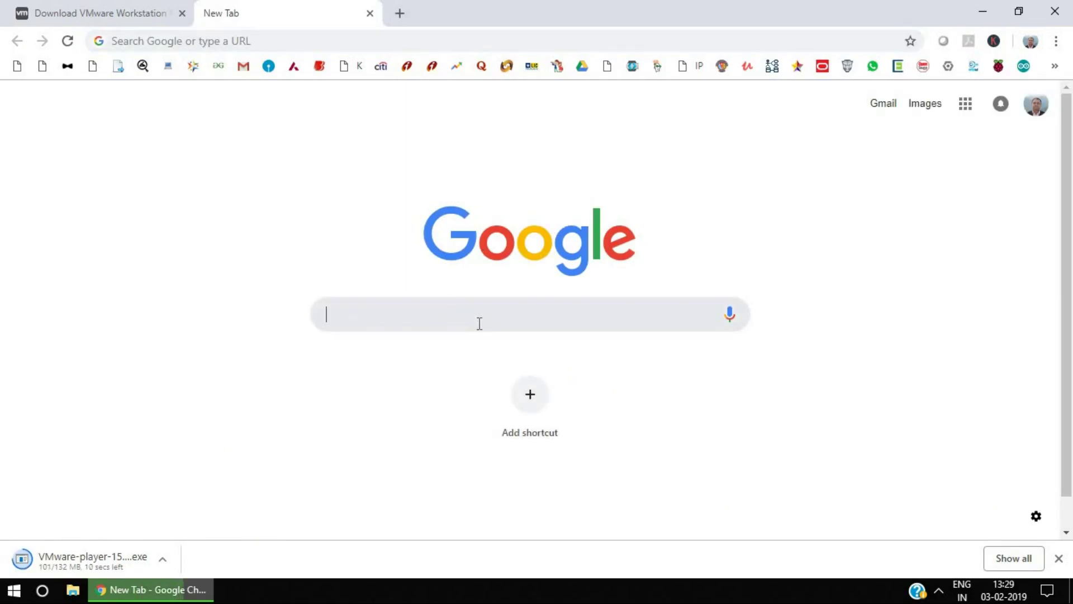
text(ubuntu)
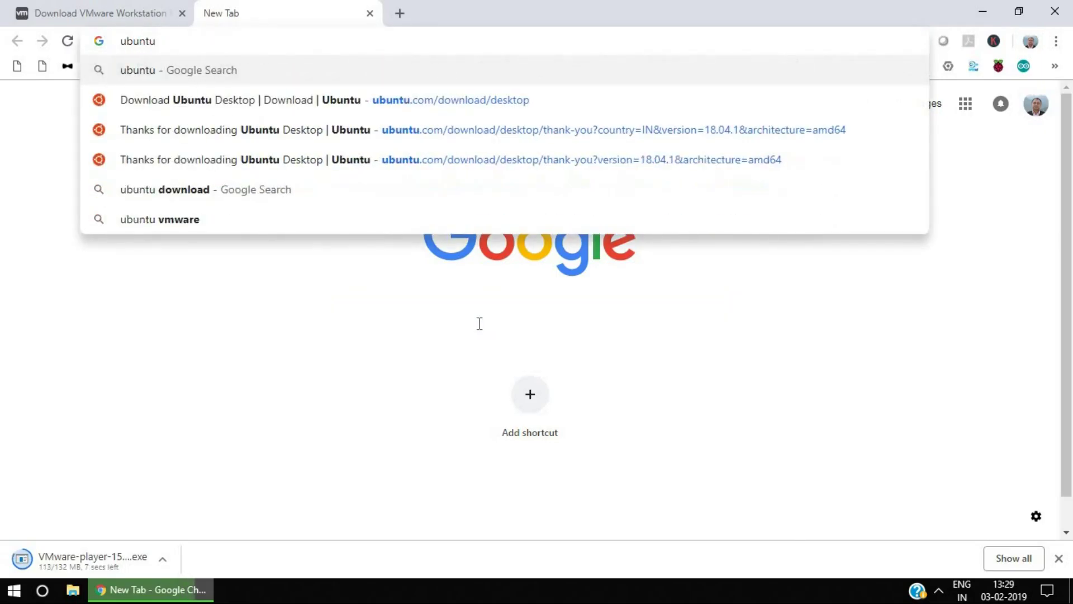
key(Return)
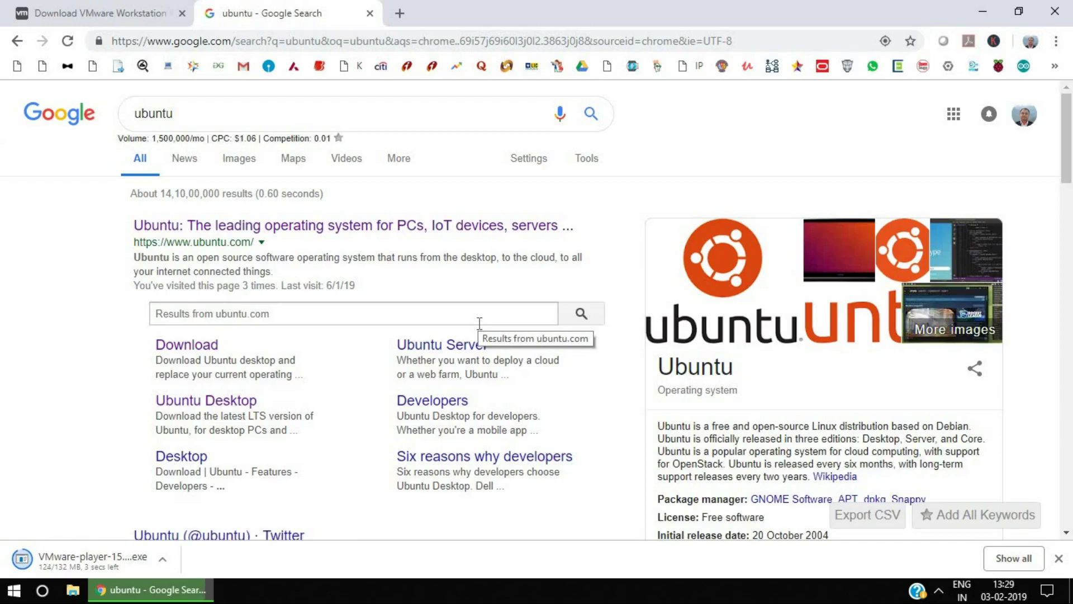
click(326, 226)
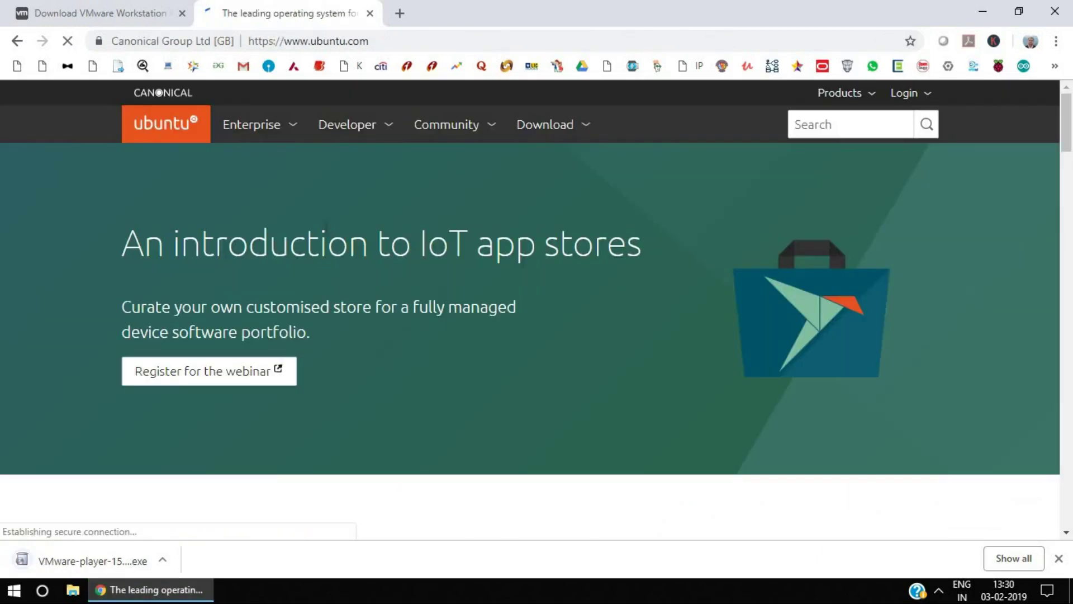
- Download the Ubuntu Desktop 18.04 LTS image as ubuntu-18.04.1-desktop-amd64.iso into the Downloads folder and close the browser
click(547, 135)
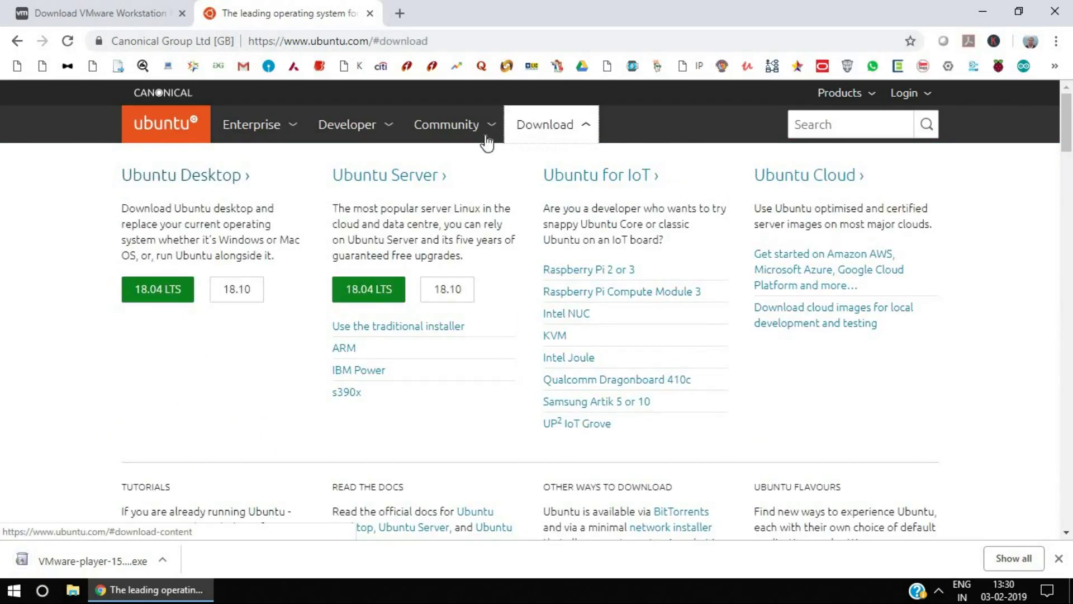
click(165, 297)
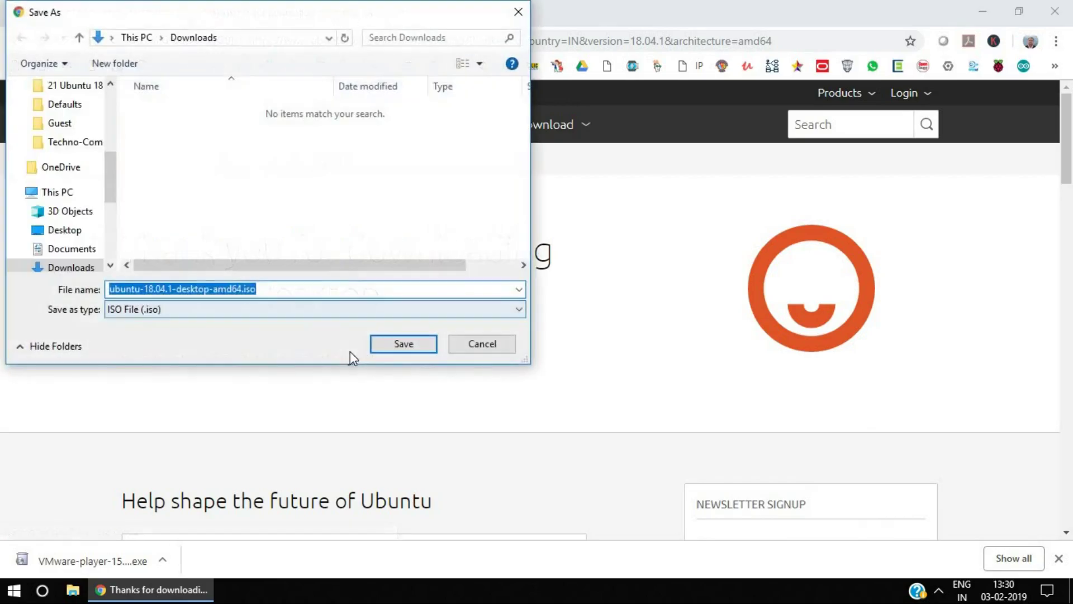
click(404, 344)
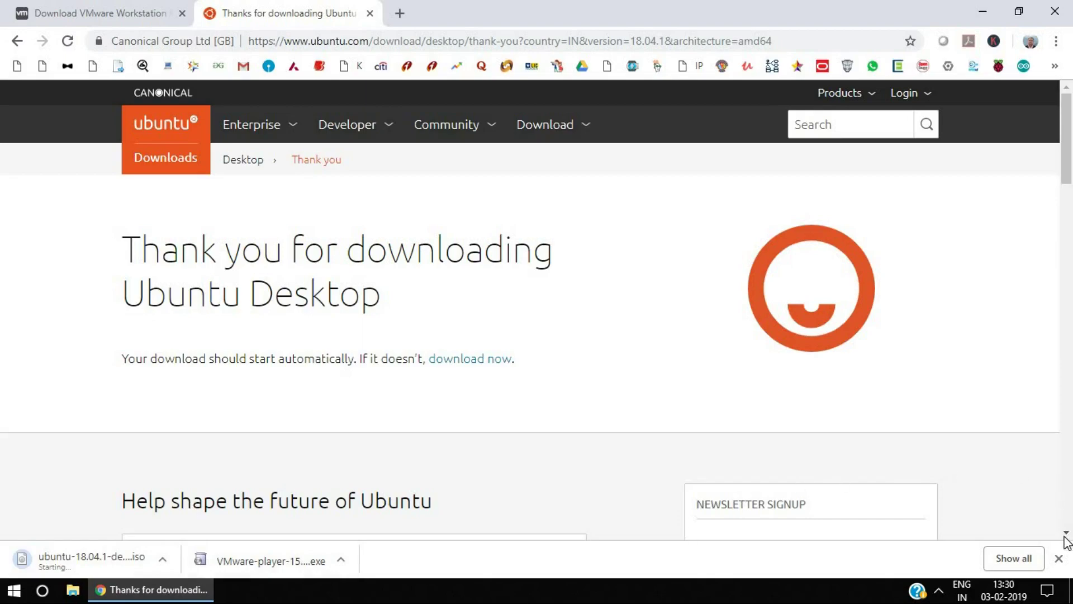
click(1058, 558)
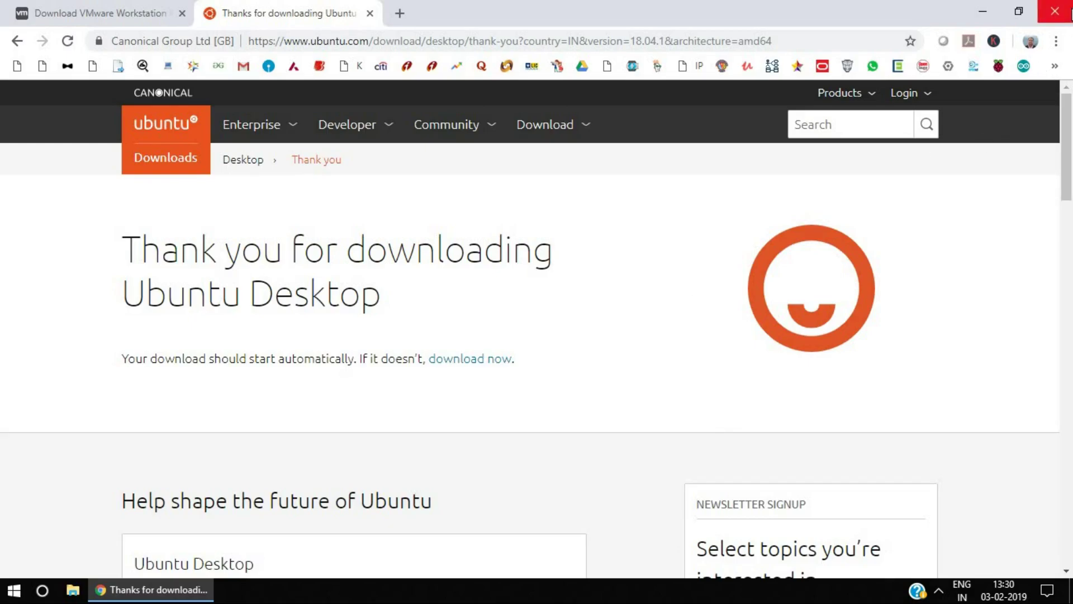
click(1071, 14)
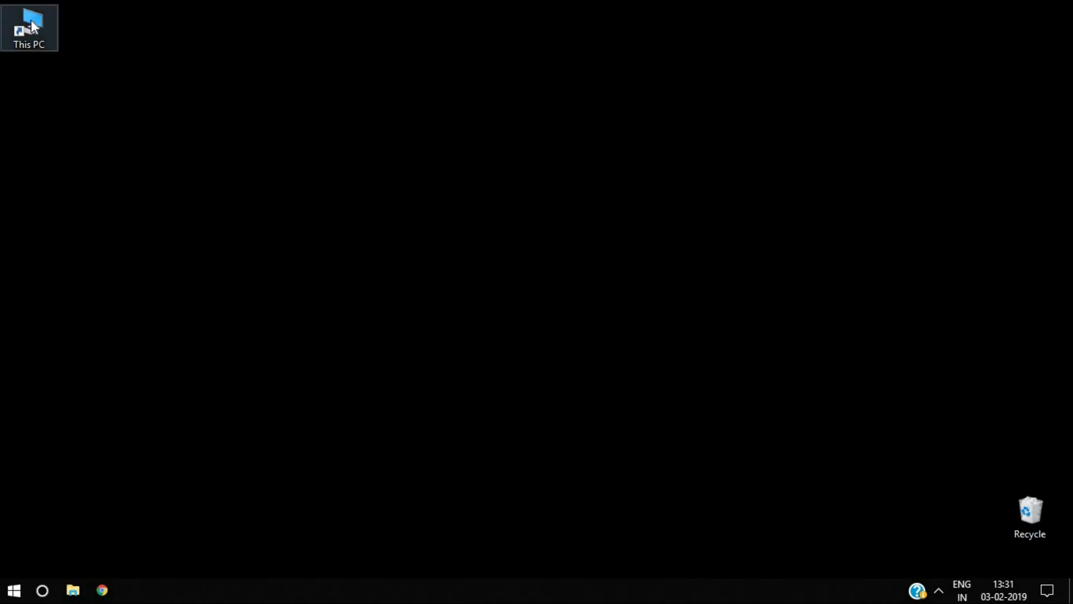
- Run the installer VMware-player-15.0.2-10952284.exe from the Downloads folder and bring up its setup wizard
double_click(31, 34)
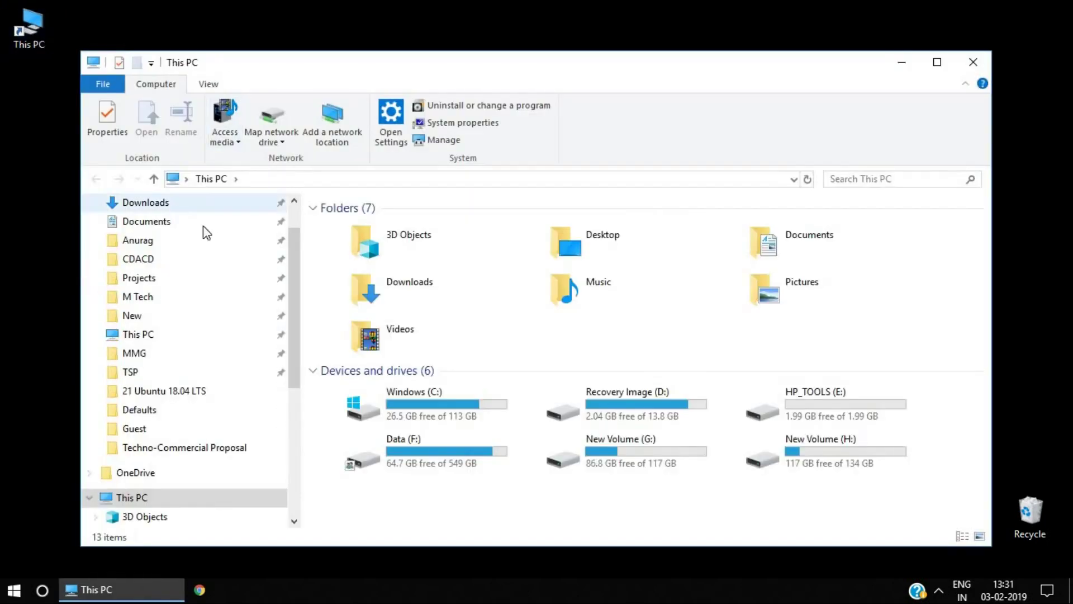
scroll(202, 229, up, 1)
click(148, 254)
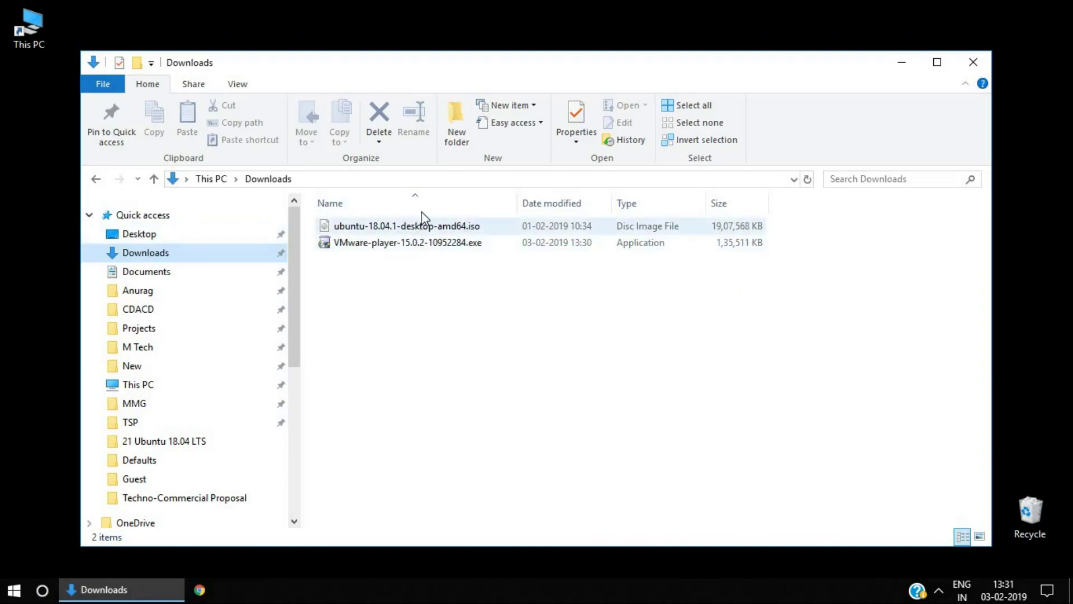
double_click(412, 246)
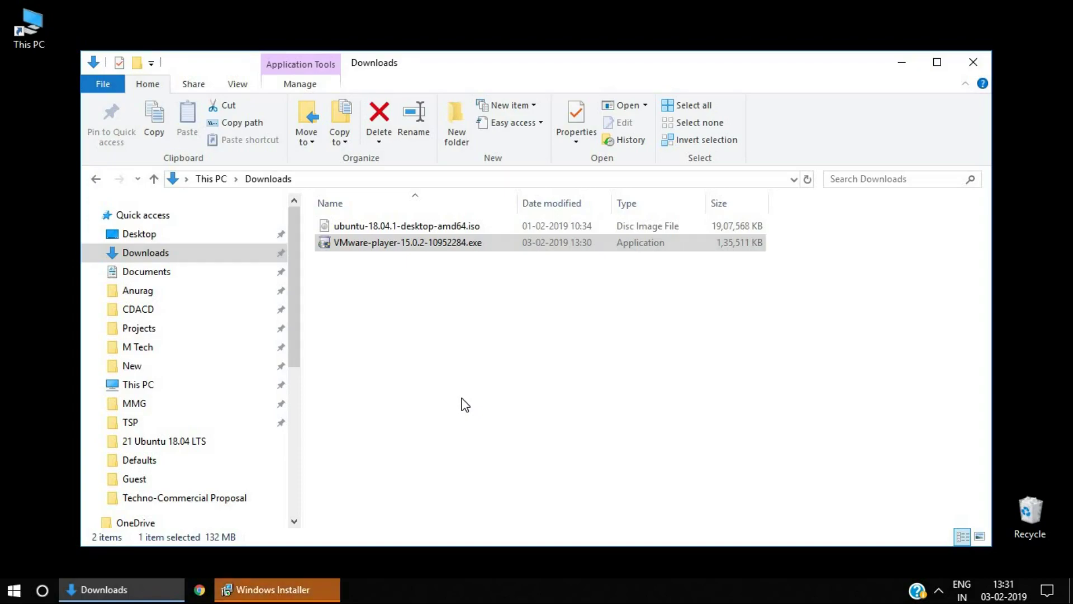
click(288, 591)
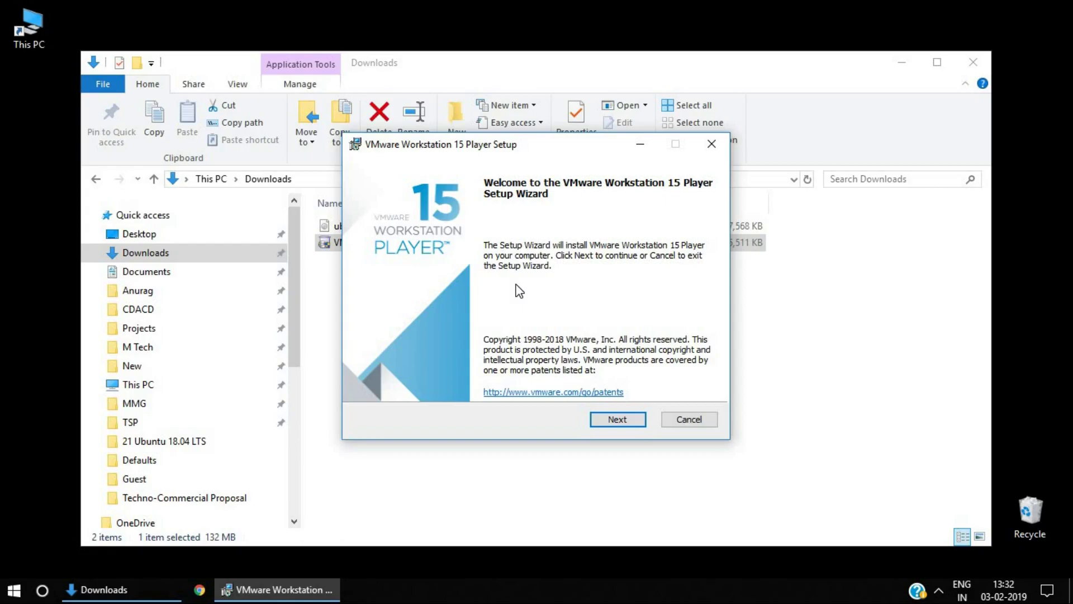
- Install VMware Workstation 15 Player, accepting the license agreement and keeping the default destination and user experience settings
click(616, 420)
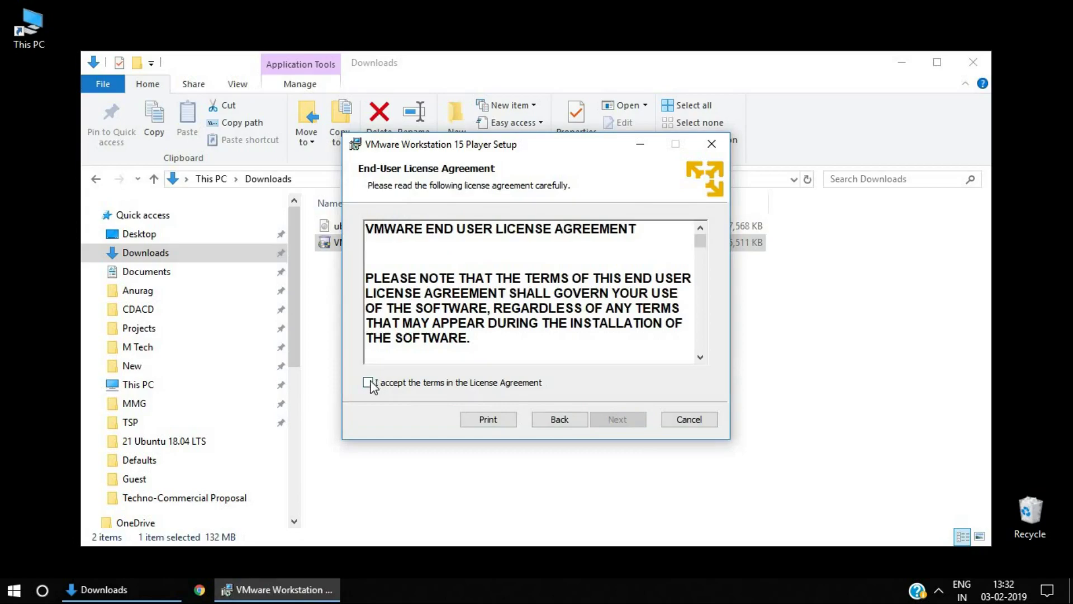
click(368, 382)
click(618, 420)
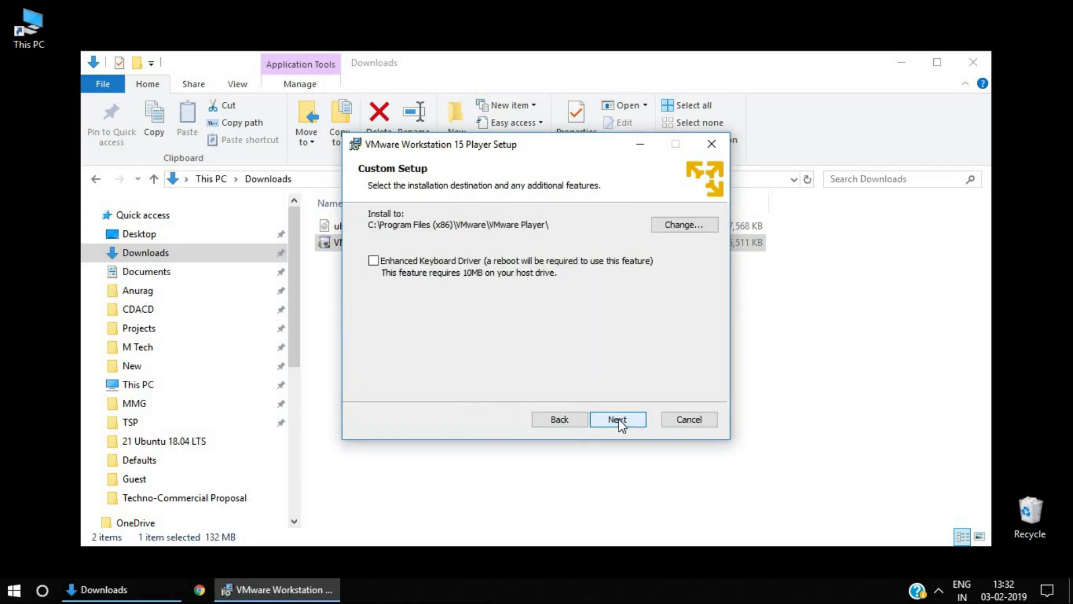
click(619, 421)
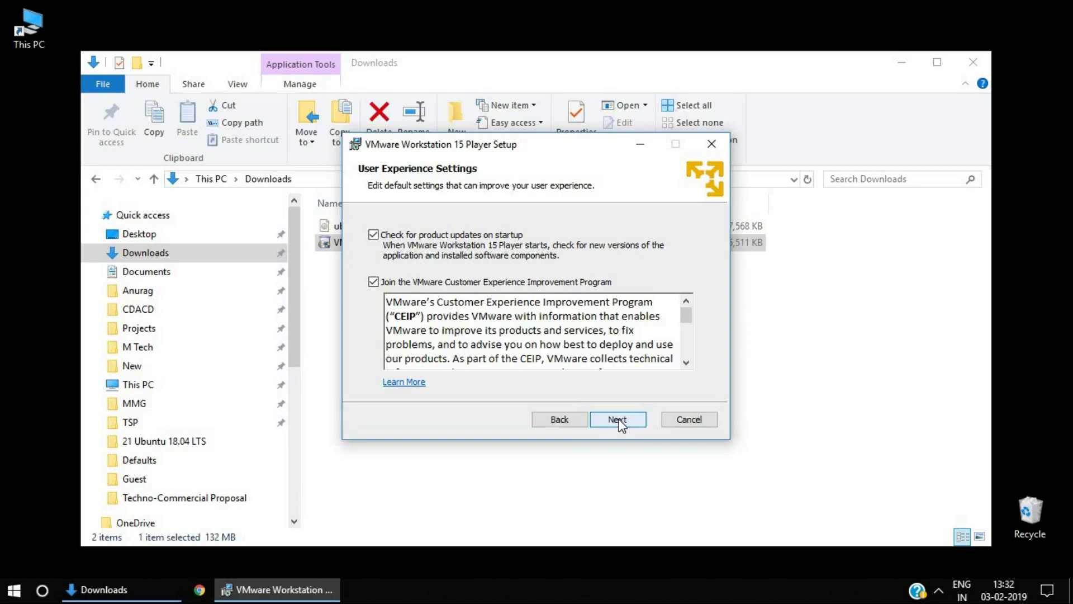
click(619, 420)
click(618, 420)
click(619, 421)
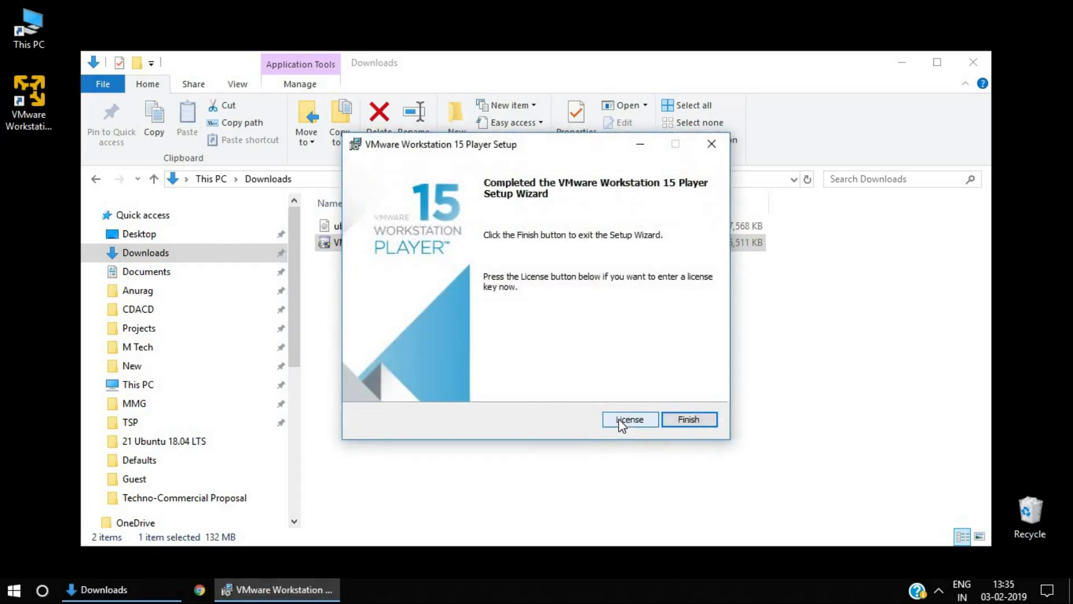
click(689, 420)
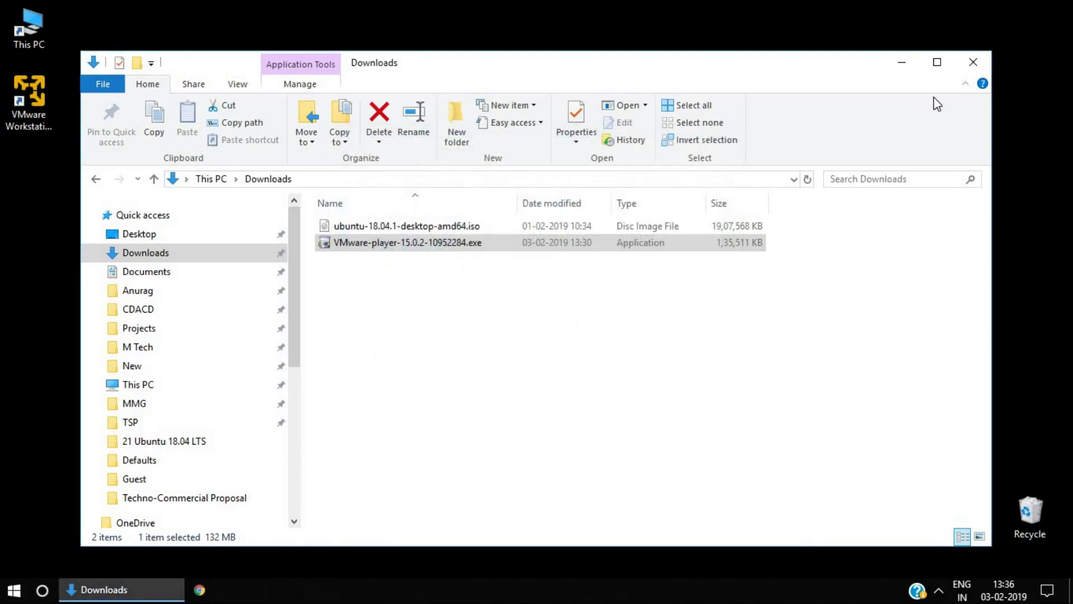
- Close the Downloads window and launch VMware Workstation 15 Player for free non-commercial use
click(973, 62)
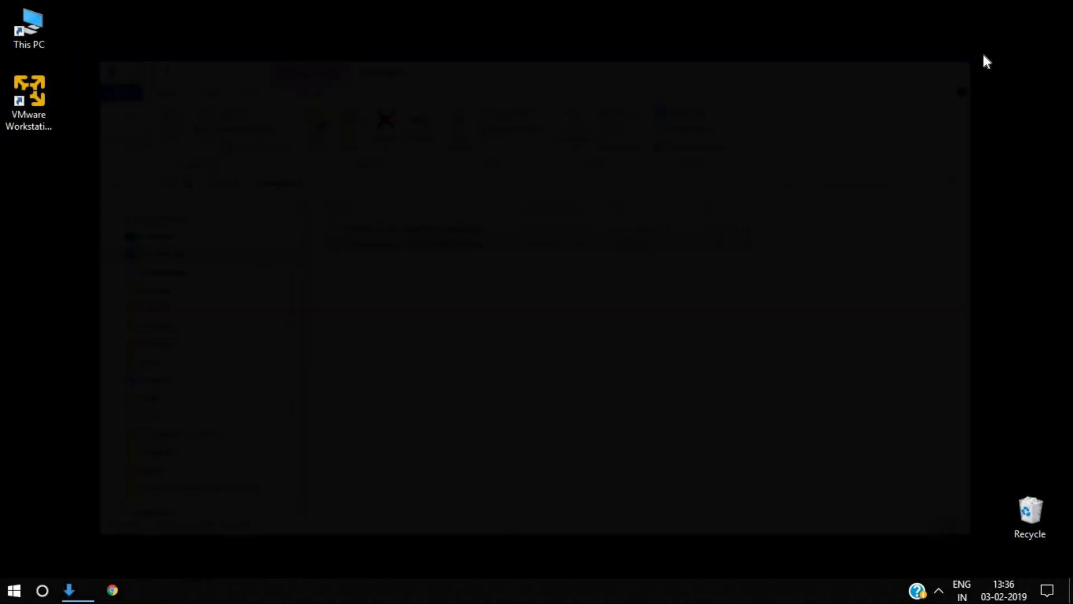
double_click(32, 113)
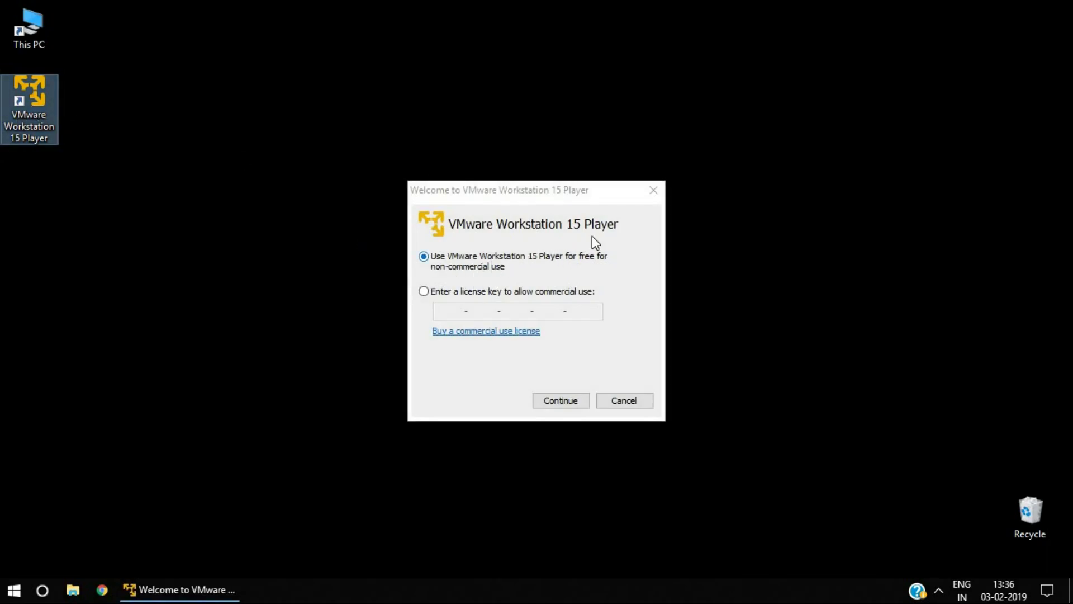
click(558, 406)
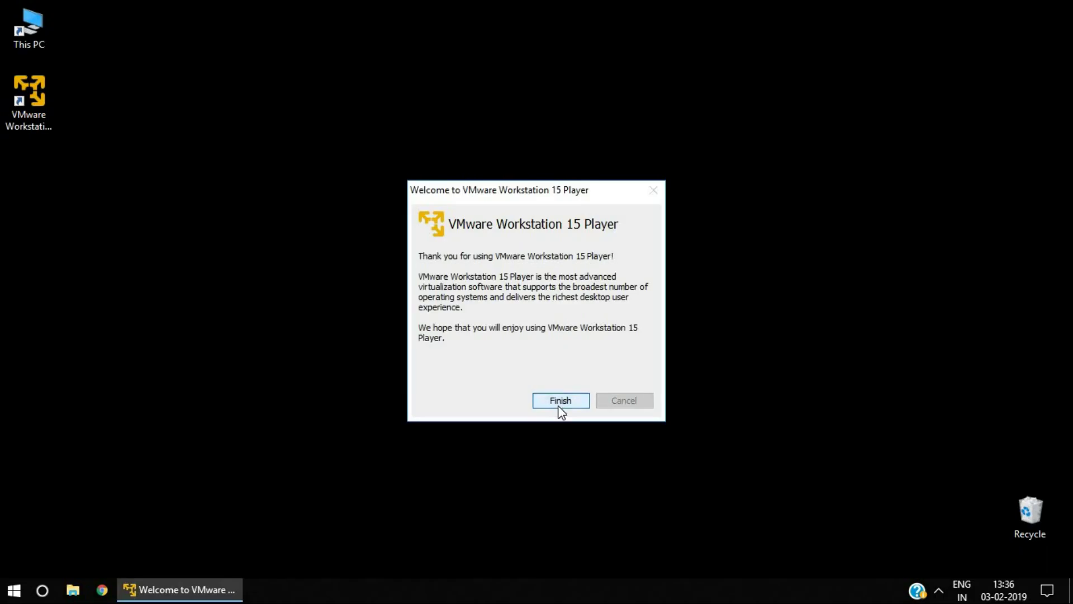
click(560, 400)
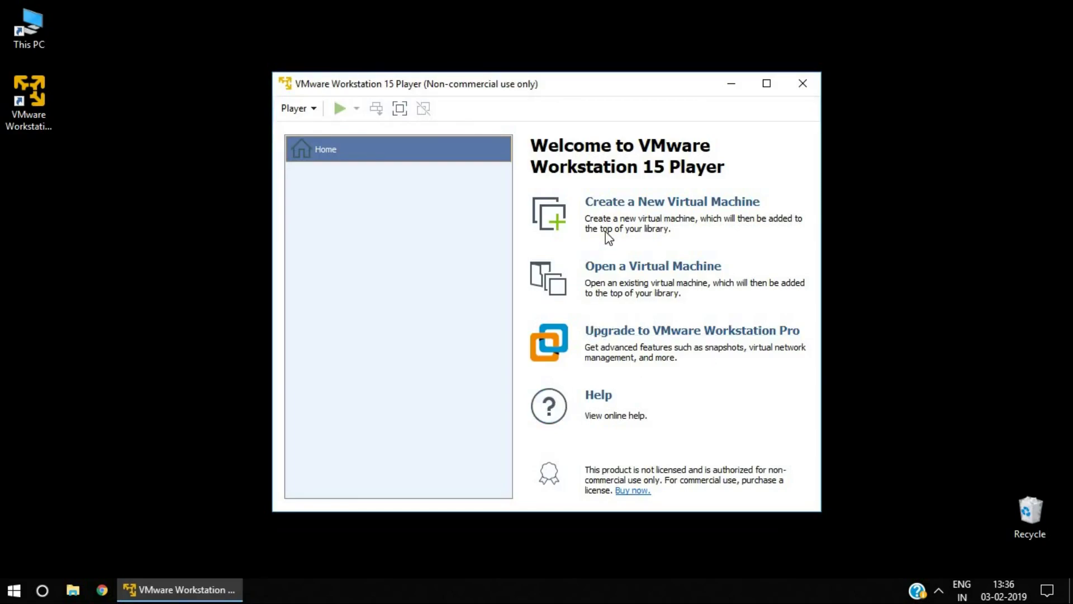
- Start a new virtual machine with the Ubuntu 18.04.1 desktop ISO from Downloads as installer image, postponing the offered software update
click(671, 202)
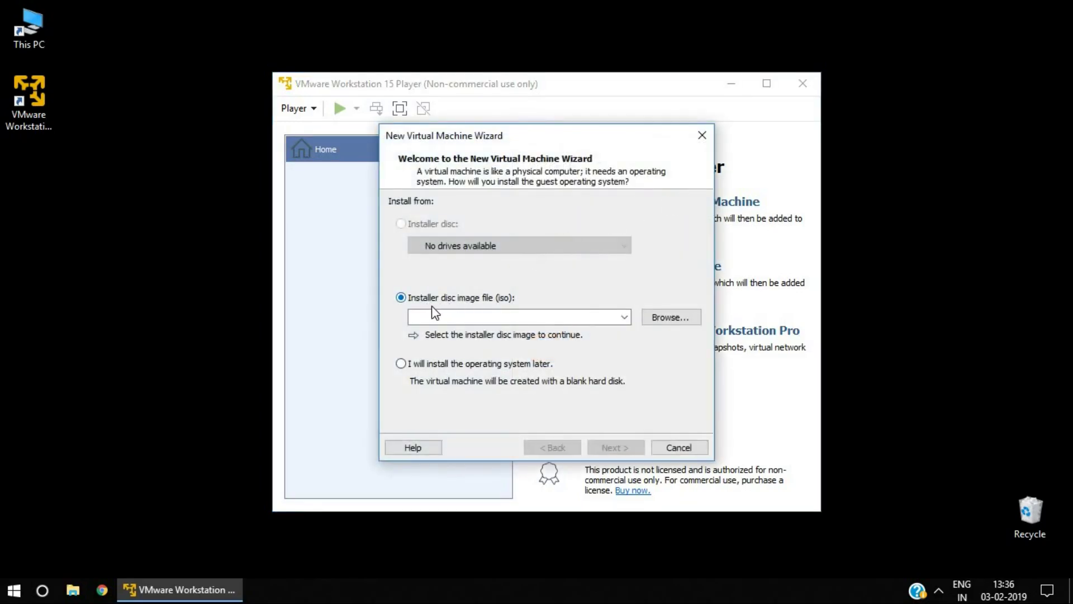
click(659, 318)
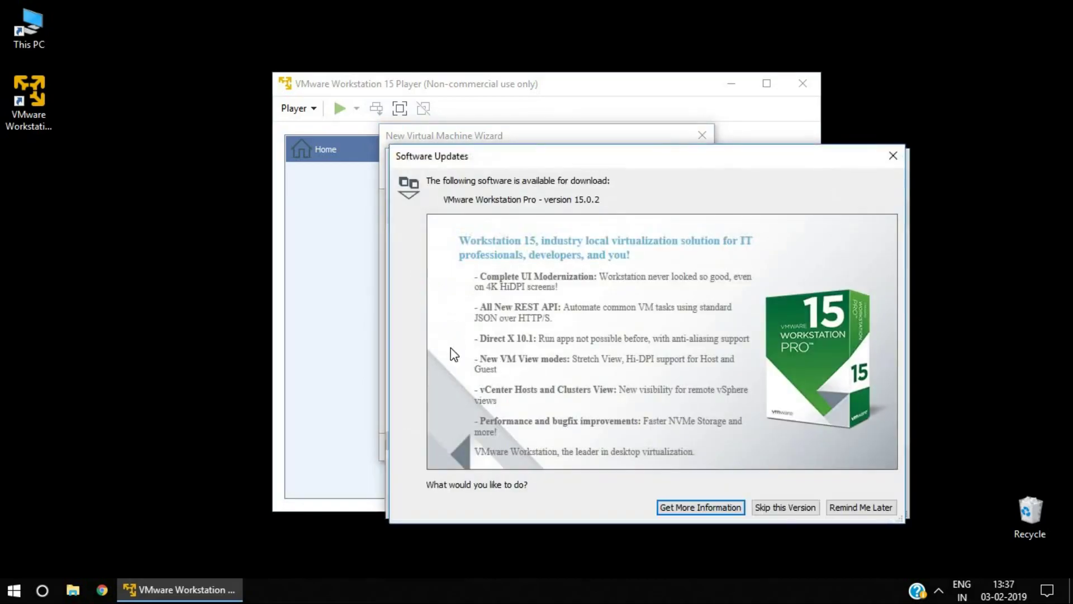
click(856, 507)
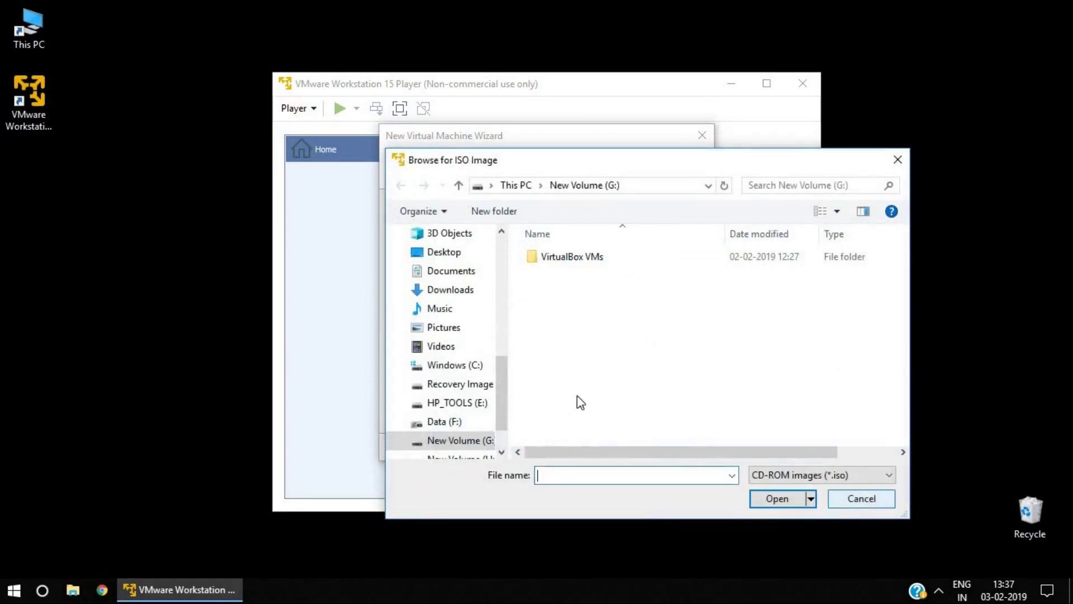
click(436, 289)
double_click(597, 259)
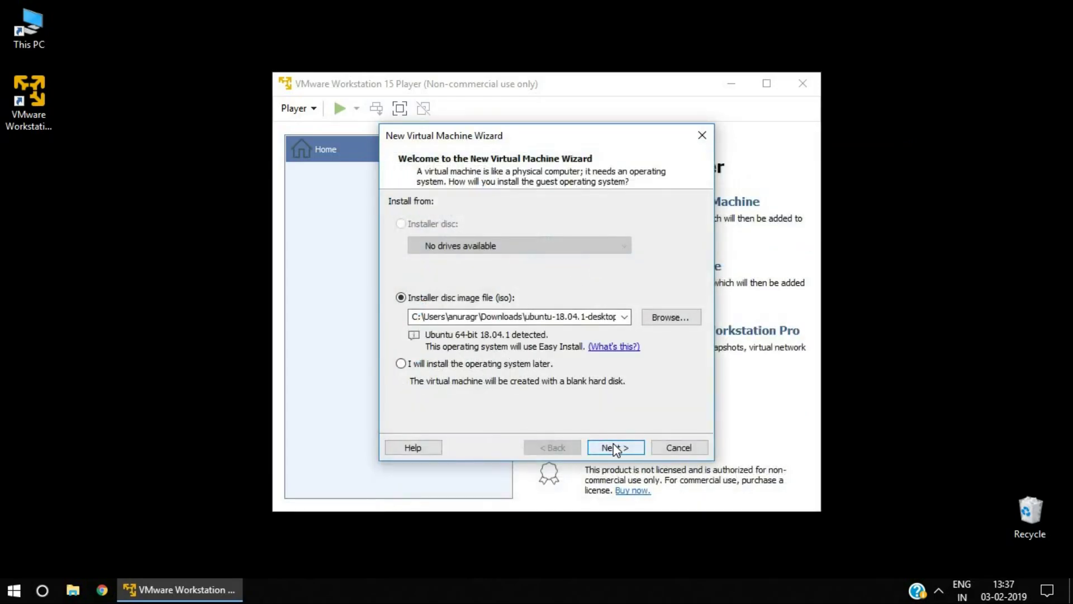
click(614, 445)
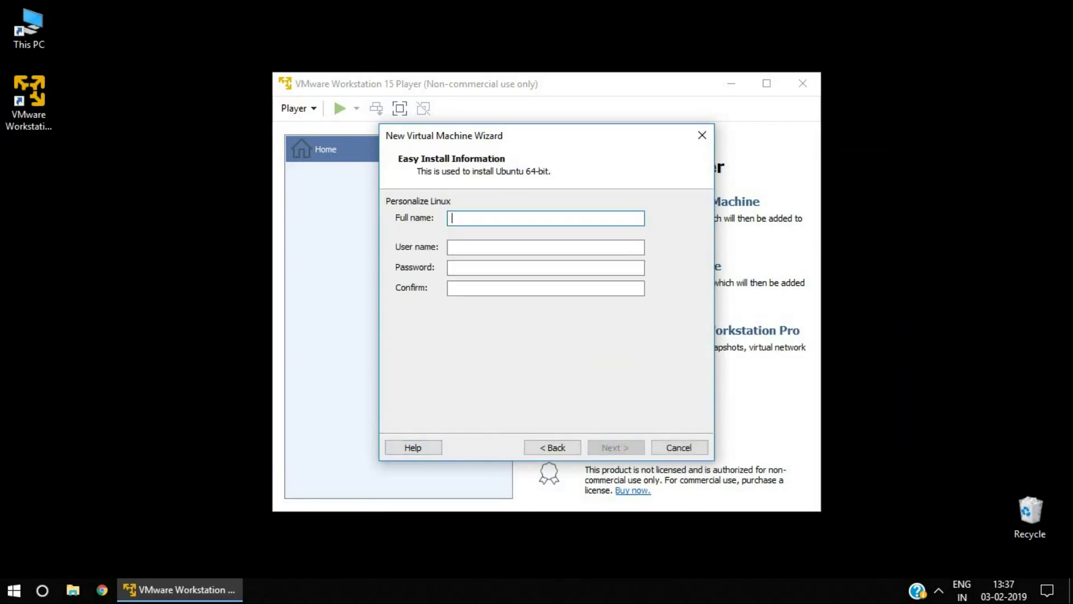
- Fill in the Easy Install information with the full name, user name, account password and password confirmation
text(Anurag)
key(Tab)
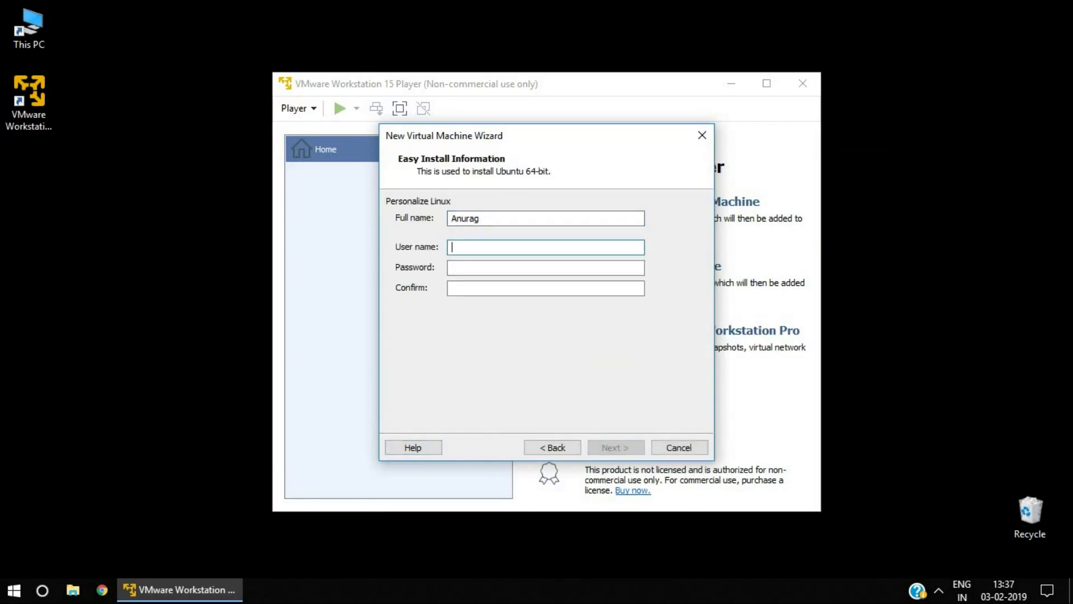
text(anurag)
key(Tab)
text(••••)
key(Tab)
text(••••)
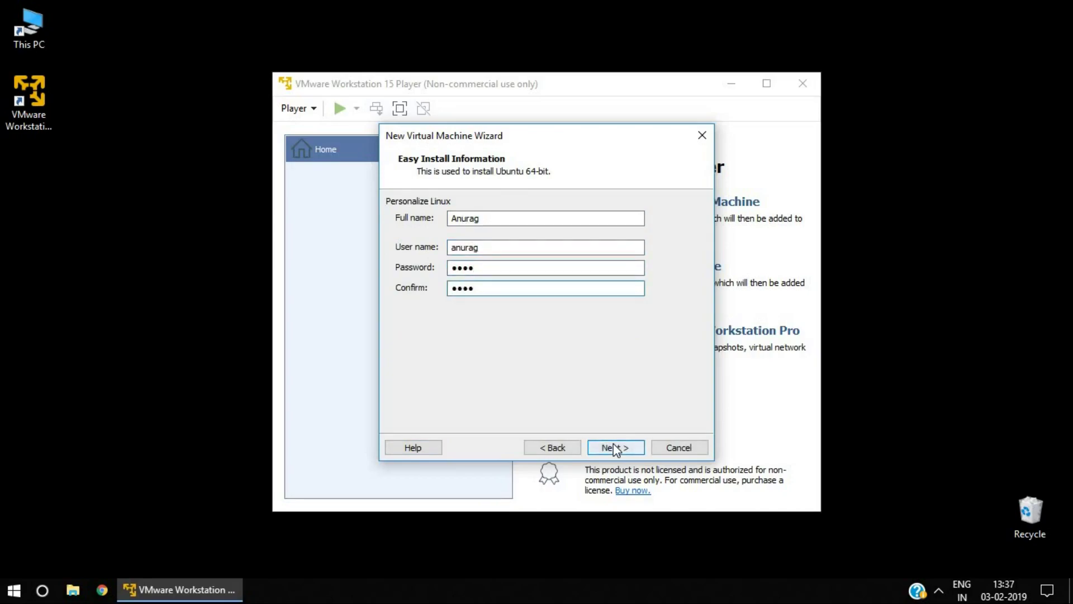
click(614, 448)
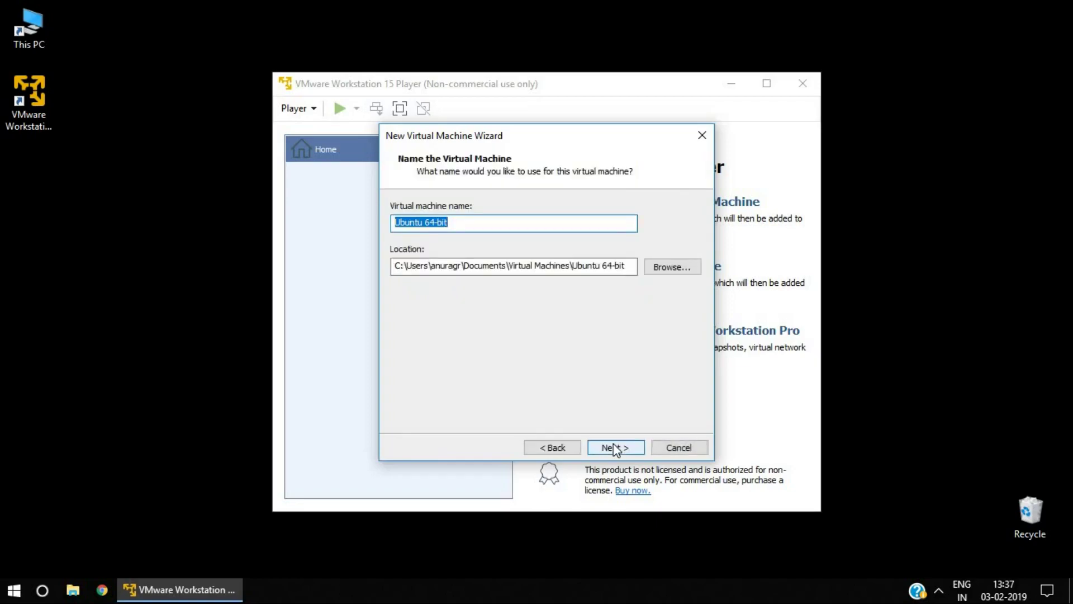
- Set the virtual machine's location to G:\Virtual Machines\Ubuntu 64-bit, keeping the name Ubuntu 64-bit
click(506, 268)
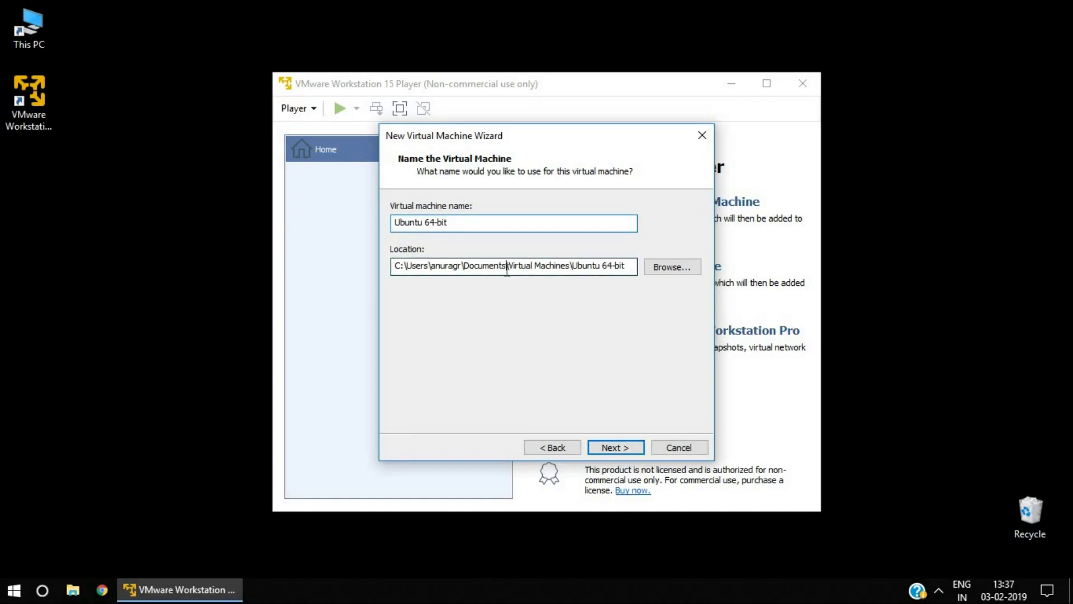
key(BackSpace)
key(BackSpace)
key(BackSpace)
key(BackSpace)
key(BackSpace)
key(BackSpace)
key(BackSpace)
key(BackSpace)
key(BackSpace)
key(BackSpace)
key(BackSpace)
key(BackSpace)
key(BackSpace)
key(BackSpace)
key(BackSpace)
key(BackSpace)
key(BackSpace)
key(BackSpace)
key(BackSpace)
key(BackSpace)
key(BackSpace)
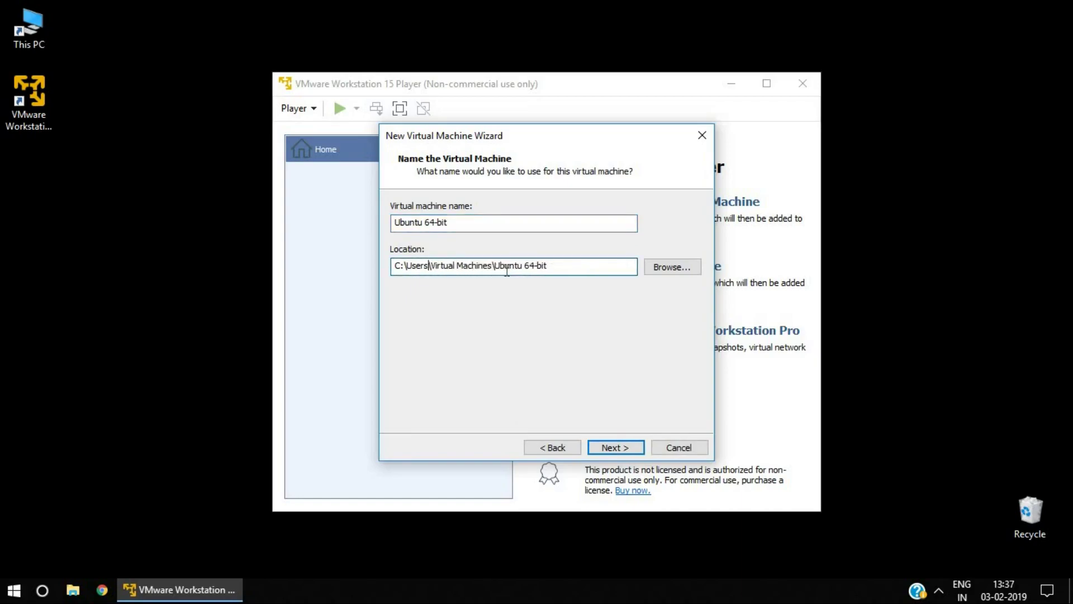
text(G:)
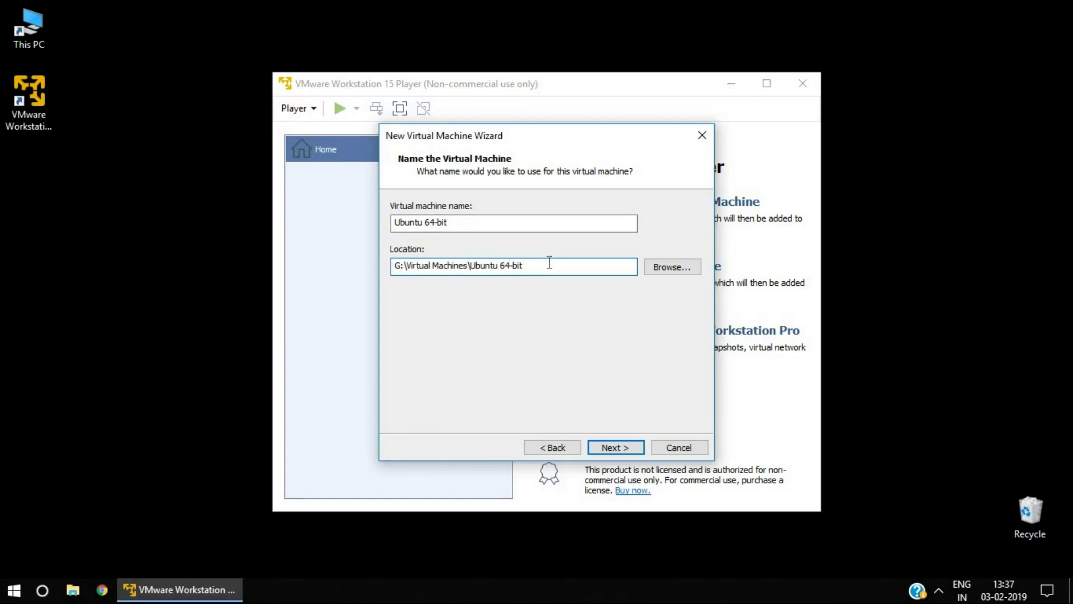
click(625, 445)
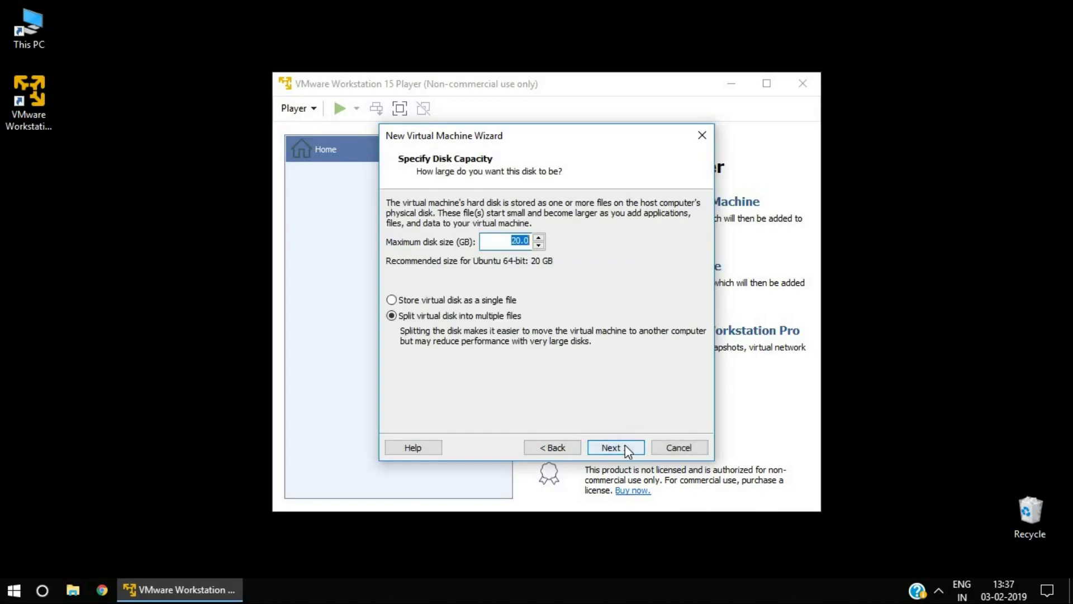
- Set the maximum disk size to 100 GB, keeping the virtual disk split into multiple files
text(100)
click(625, 445)
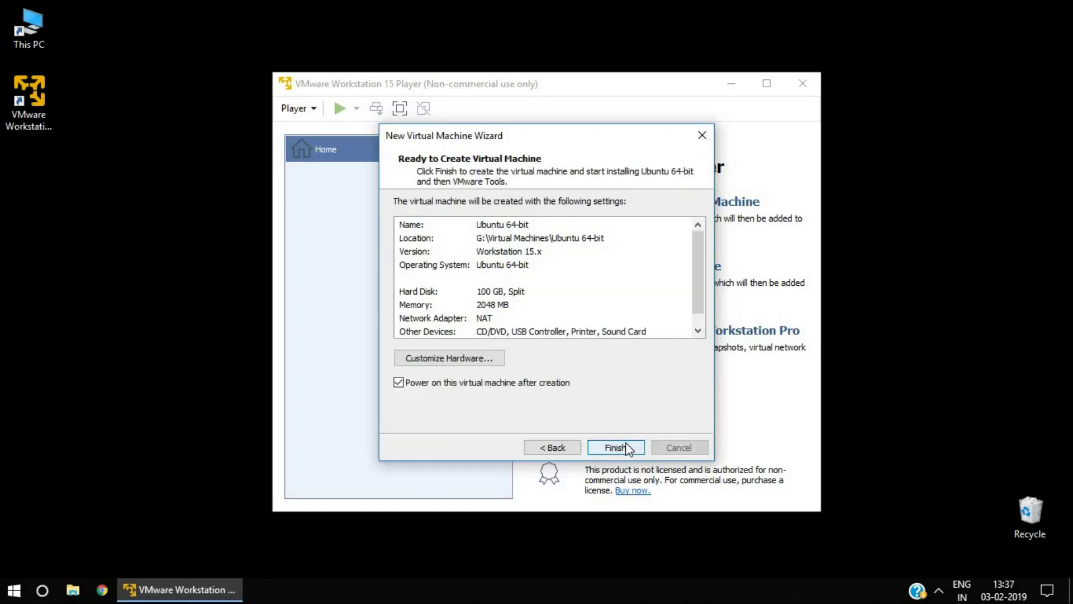
- Customize the virtual machine's hardware with 4096 MB of memory and 2 processor cores, keeping the network adapter and USB controller settings
click(451, 362)
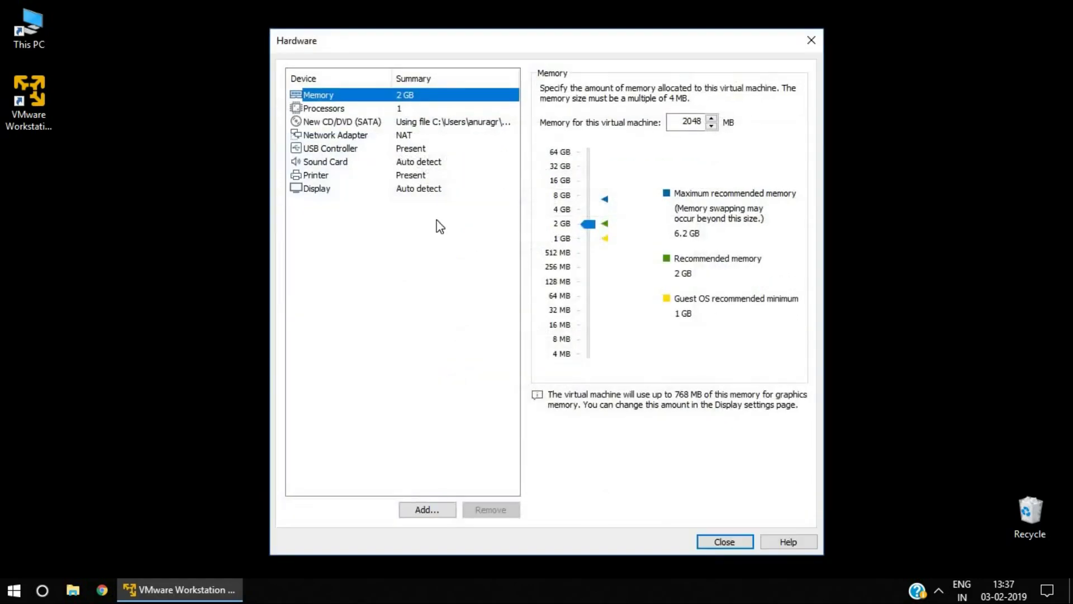
click(590, 210)
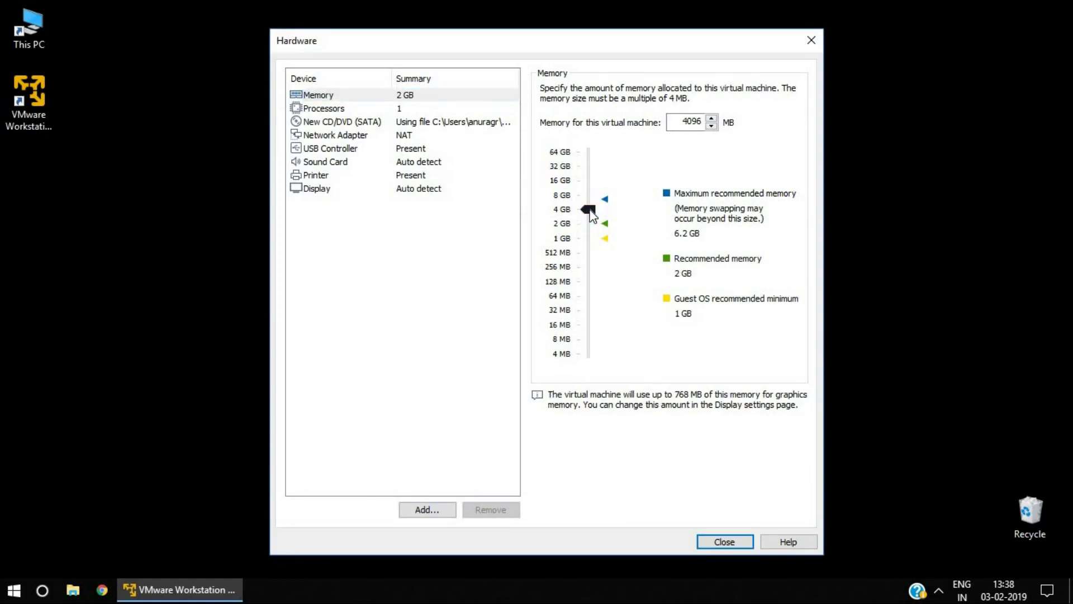
click(322, 110)
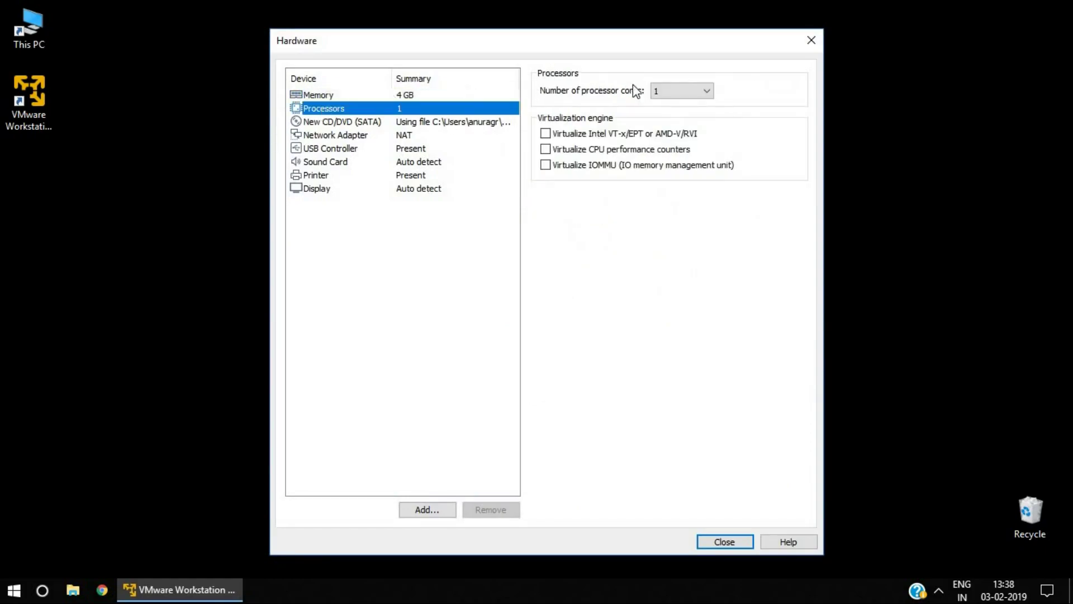
click(705, 92)
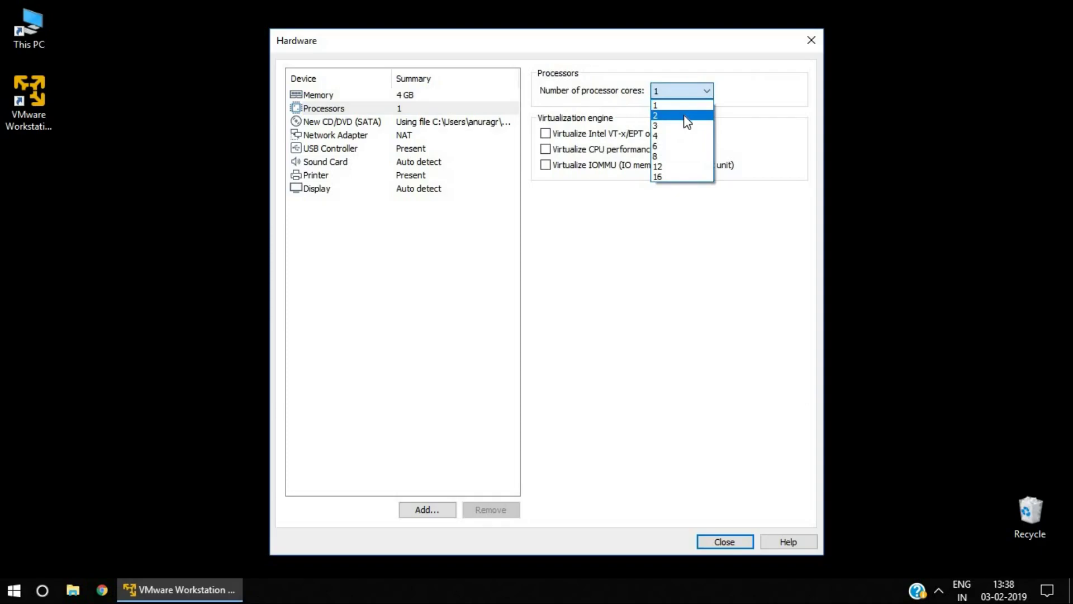
click(684, 116)
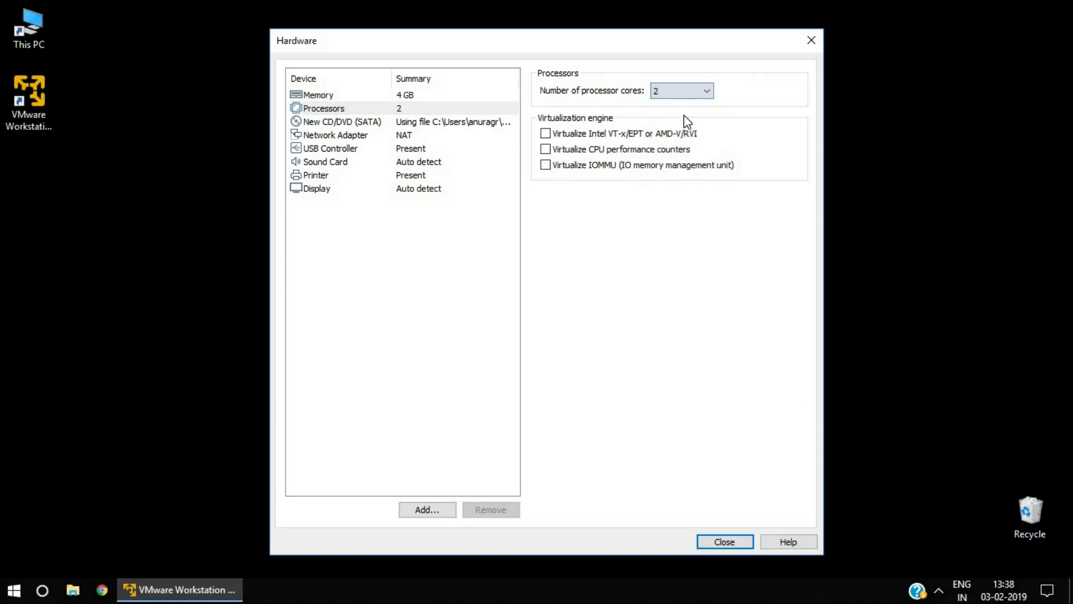
click(366, 122)
click(352, 138)
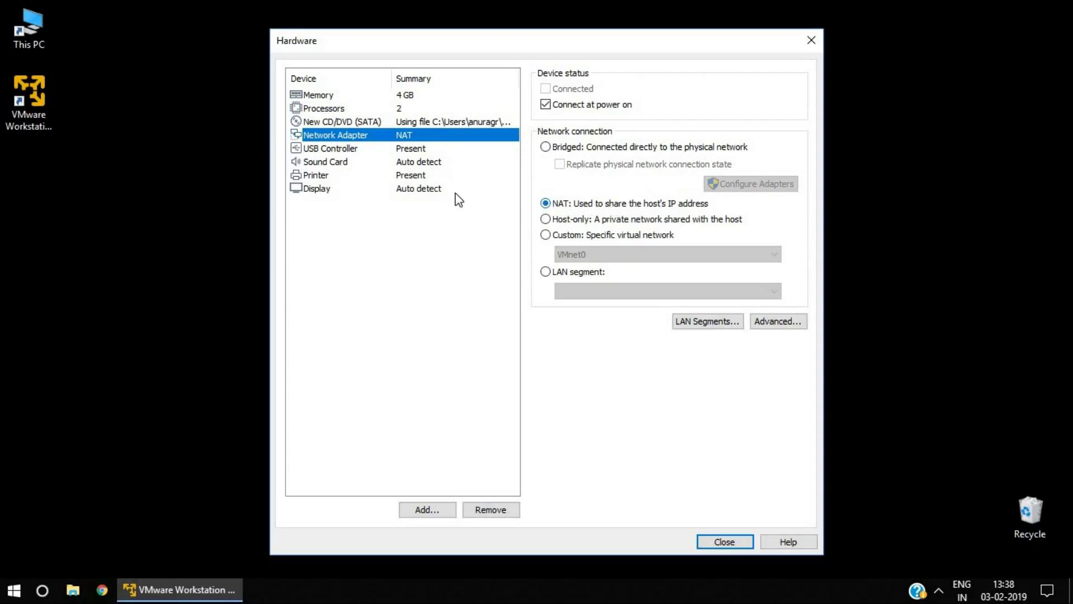
click(331, 148)
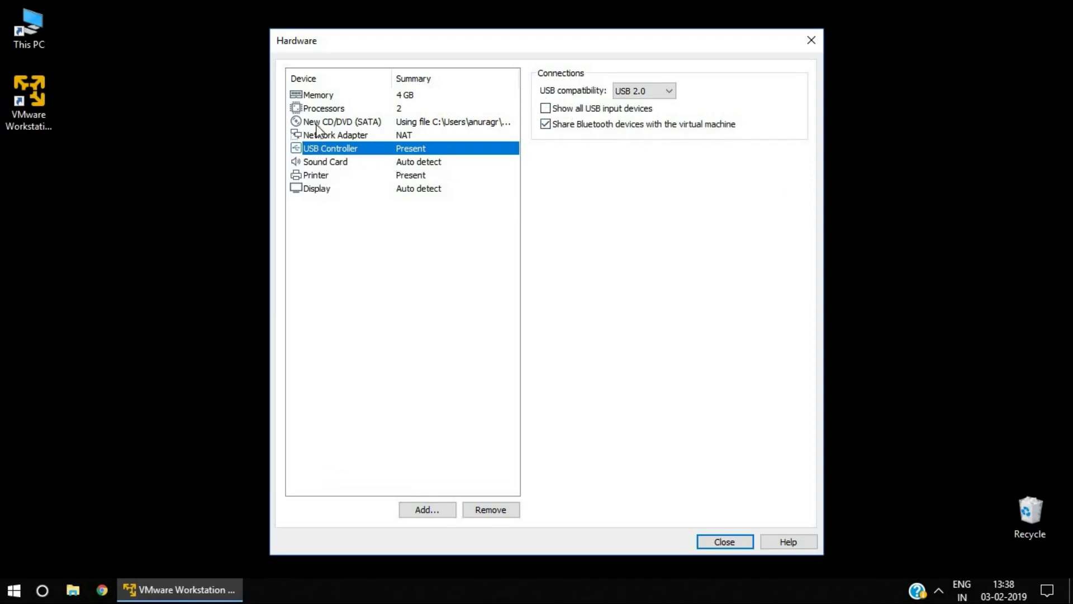
click(316, 97)
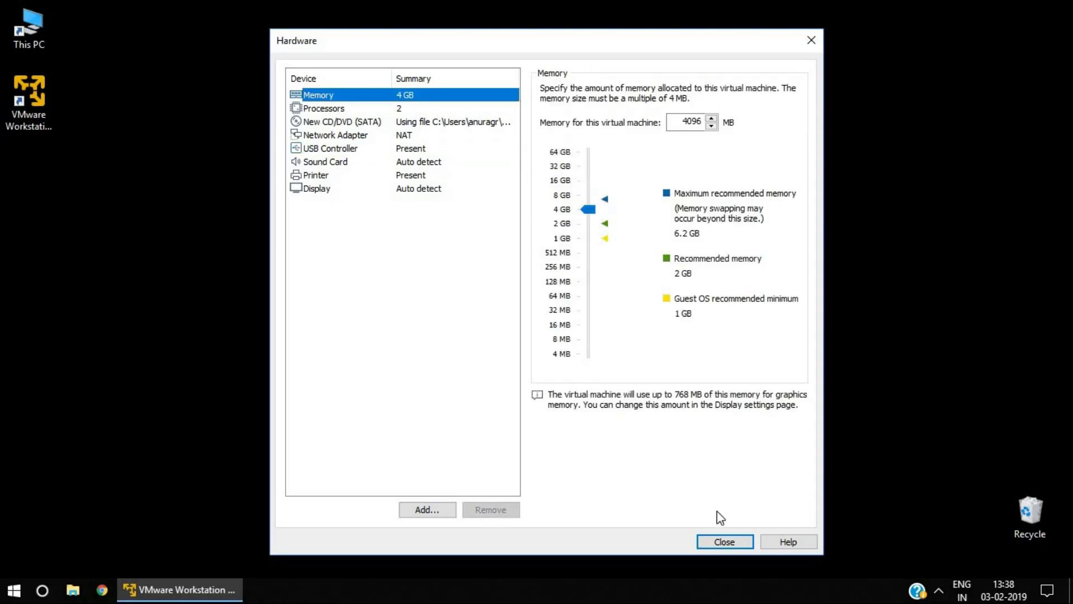
click(716, 538)
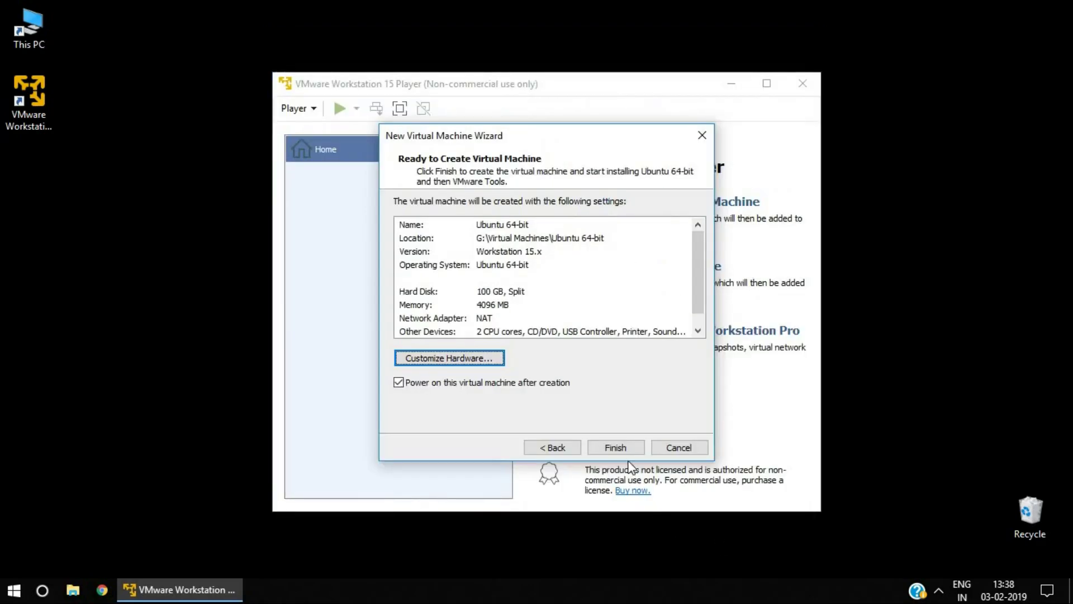
- Create and power on the virtual machine, postponing the VMware Tools for Linux download and dismissing the Easy Install notice
click(619, 448)
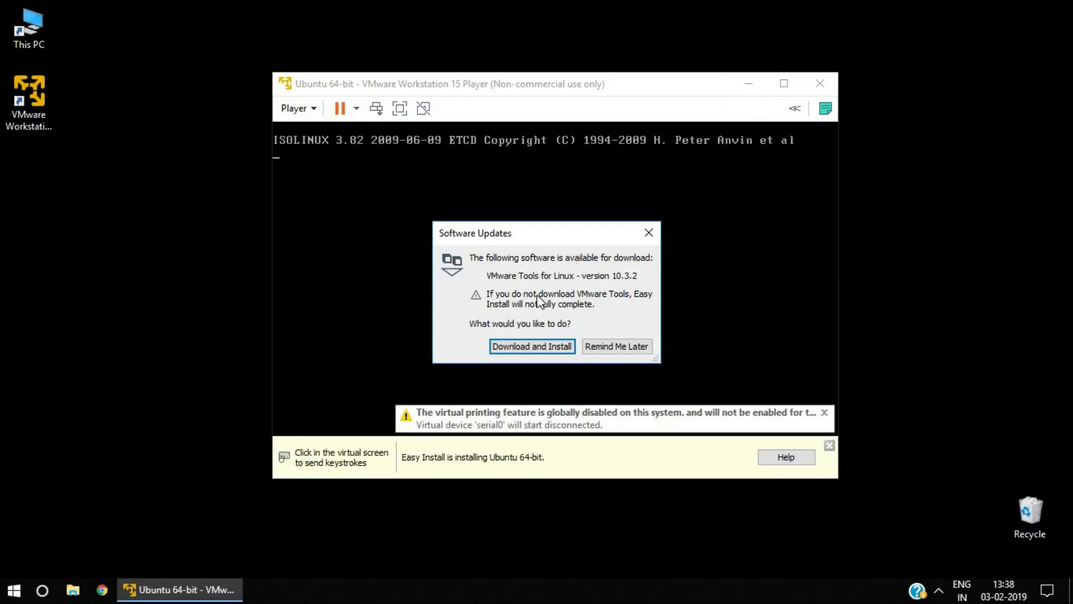
click(605, 349)
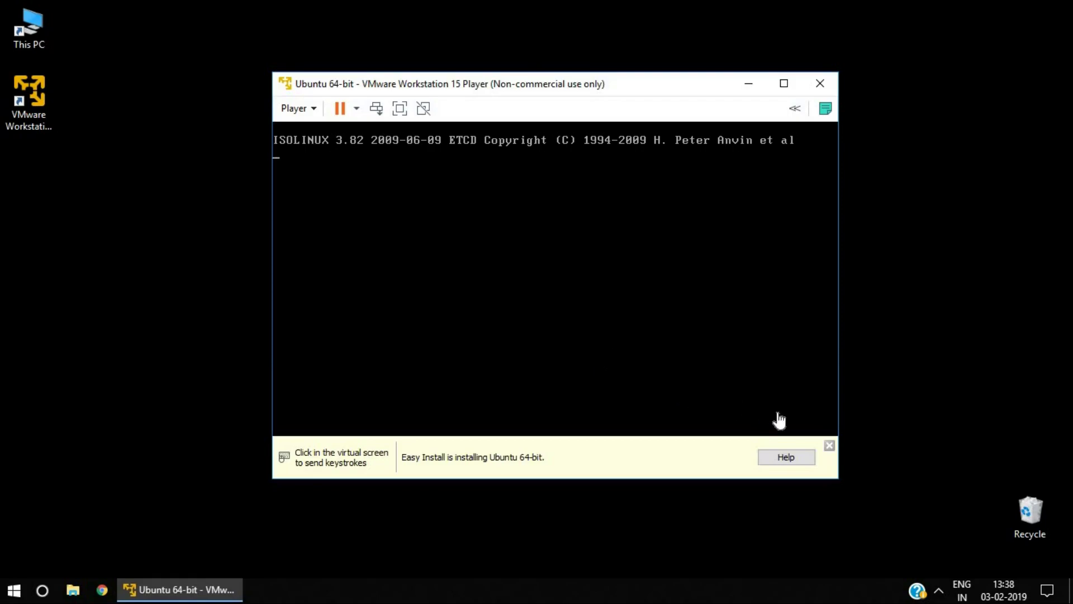
click(828, 446)
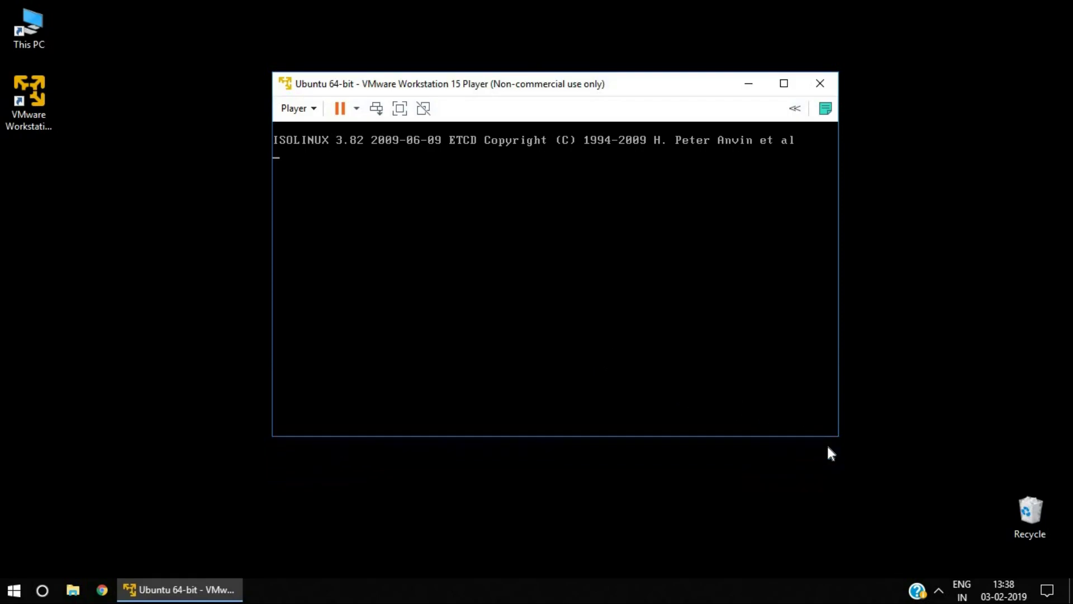
- Direct keyboard and mouse input into the virtual machine and release it back to the host computer
click(487, 259)
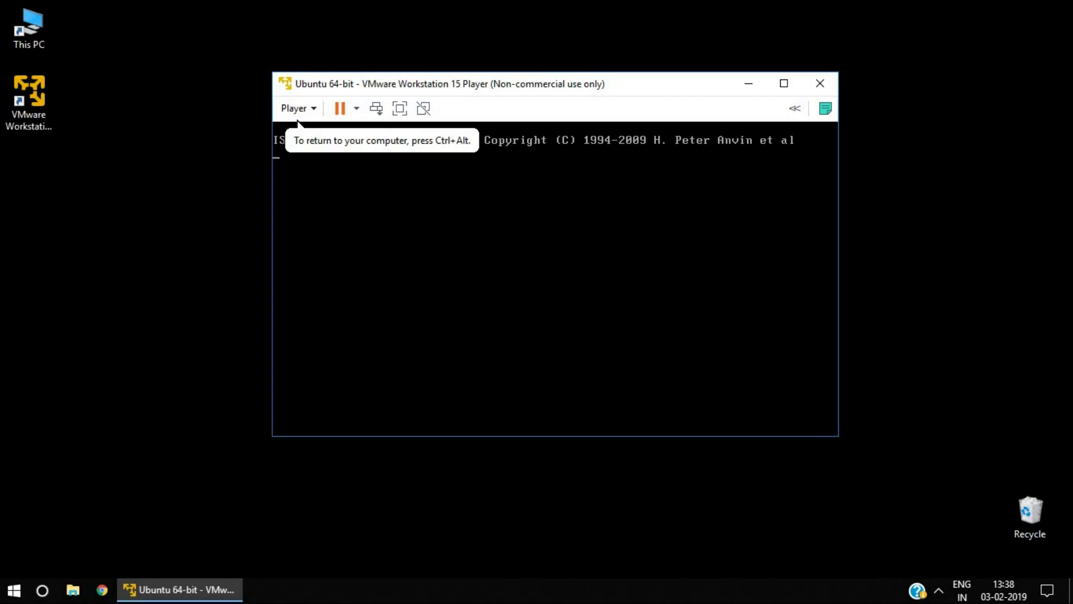
key(ctrl+alt)
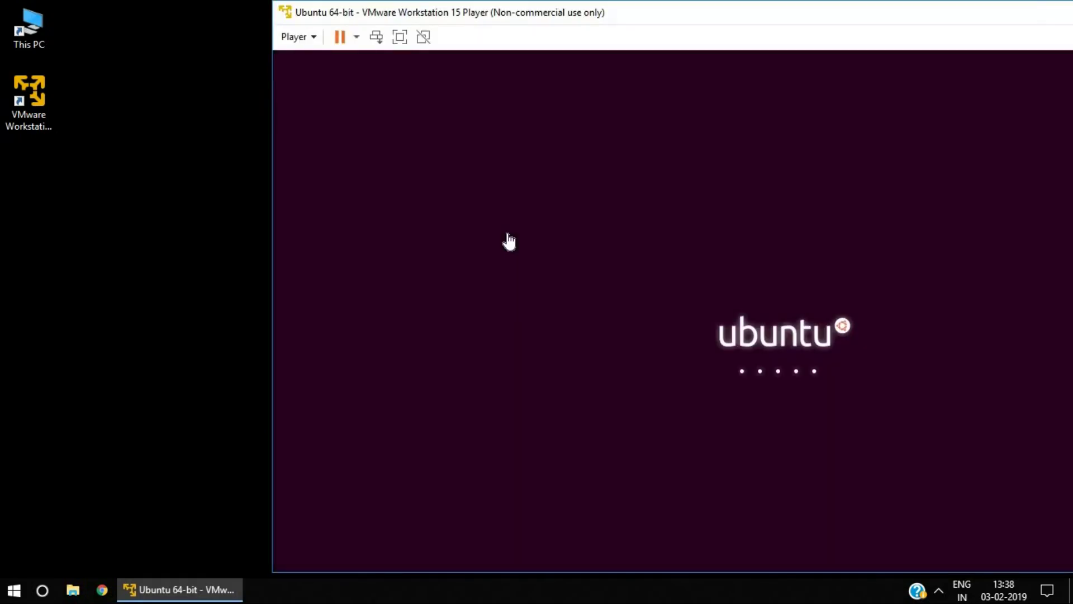
- Shrink the virtual machine window and reposition it so that it fits on the desktop above the taskbar
drag(745, 18, 501, 11)
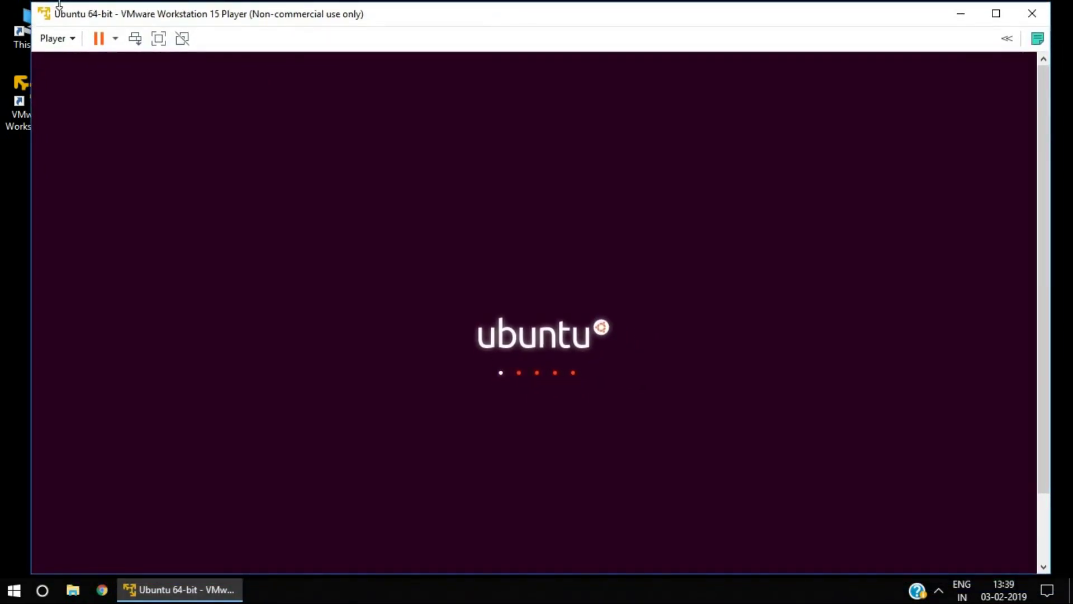
drag(32, 4, 143, 49)
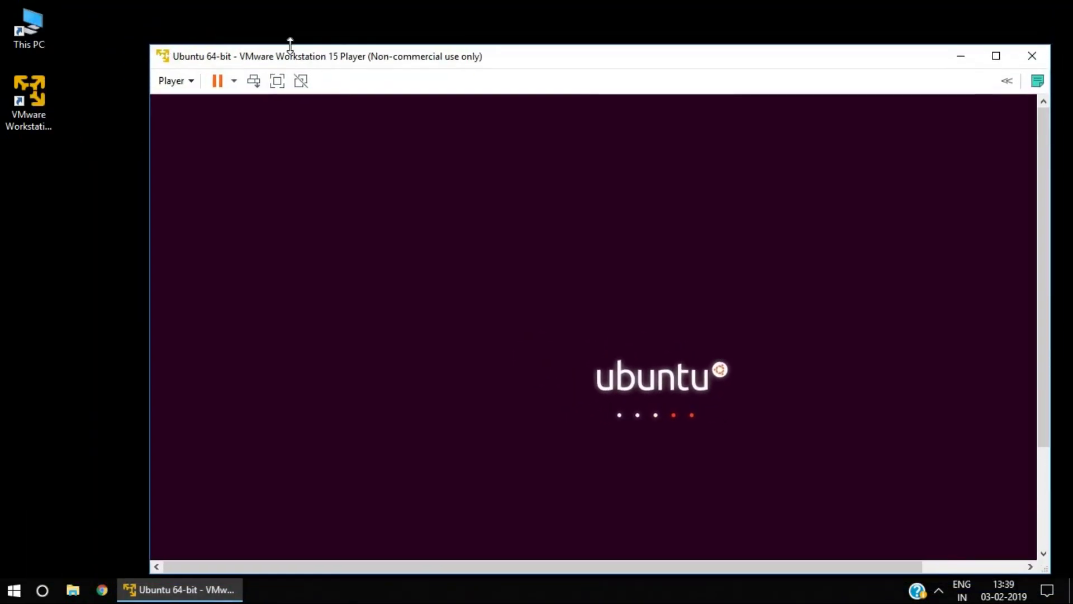
drag(398, 65, 343, 41)
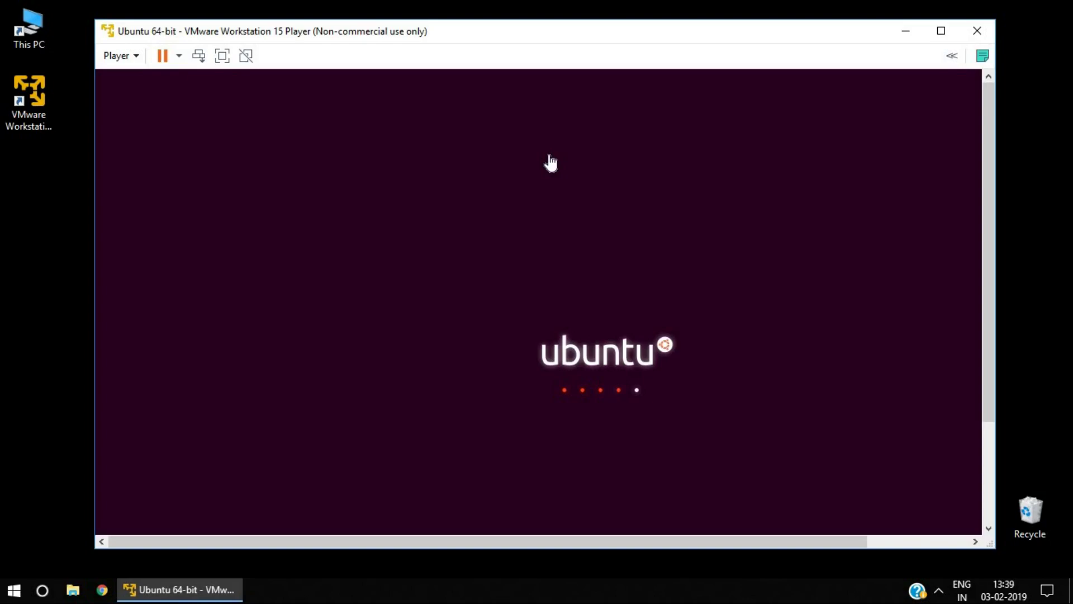
- Examine the Ubuntu boot screen with its logo centred in the virtual machine window
click(971, 540)
click(971, 541)
click(971, 541)
click(971, 540)
click(971, 540)
click(971, 540)
click(971, 540)
click(971, 540)
click(971, 540)
click(971, 540)
click(988, 527)
click(988, 528)
click(988, 528)
click(988, 528)
click(987, 528)
click(987, 527)
click(987, 528)
click(987, 528)
click(986, 528)
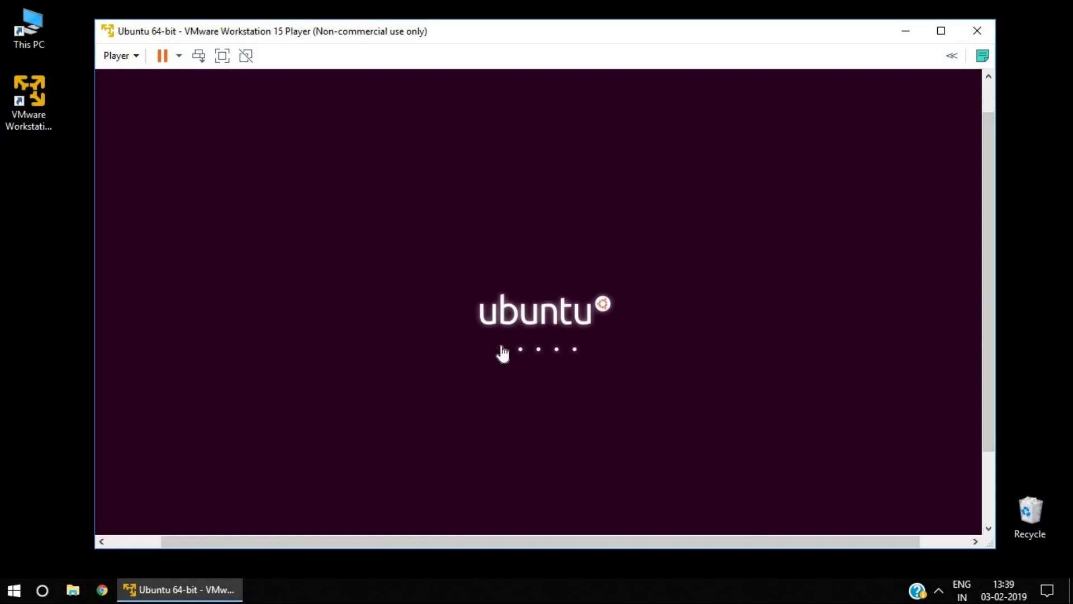